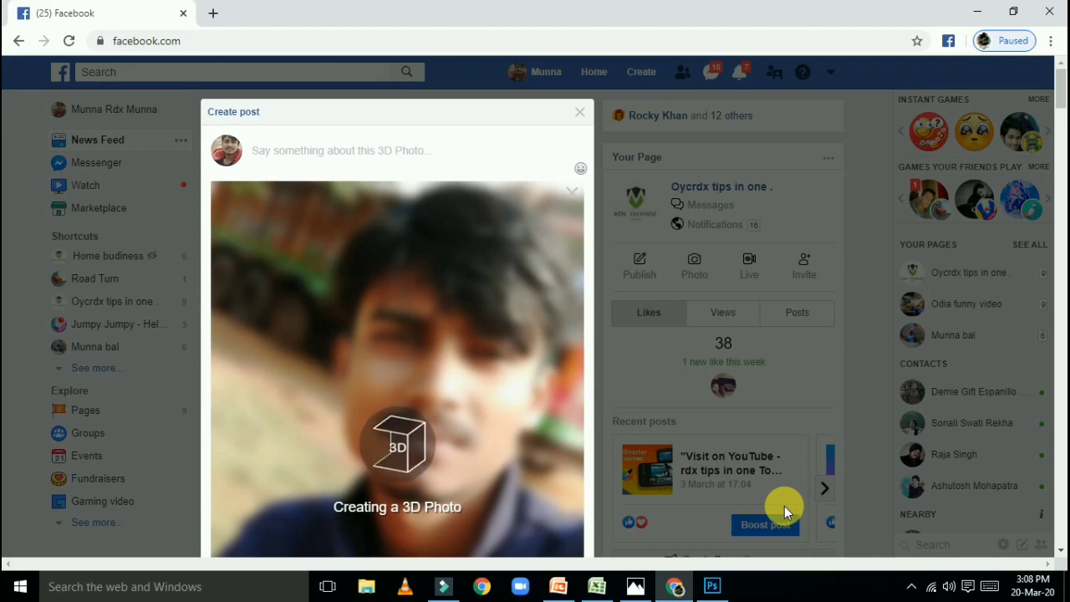
Scroll the Create post dialog while the 3D photo generates, checking the Post button
{"action": "scroll", "coordinate": [282, 279], "scroll_direction": "down", "scroll_amount": 2}
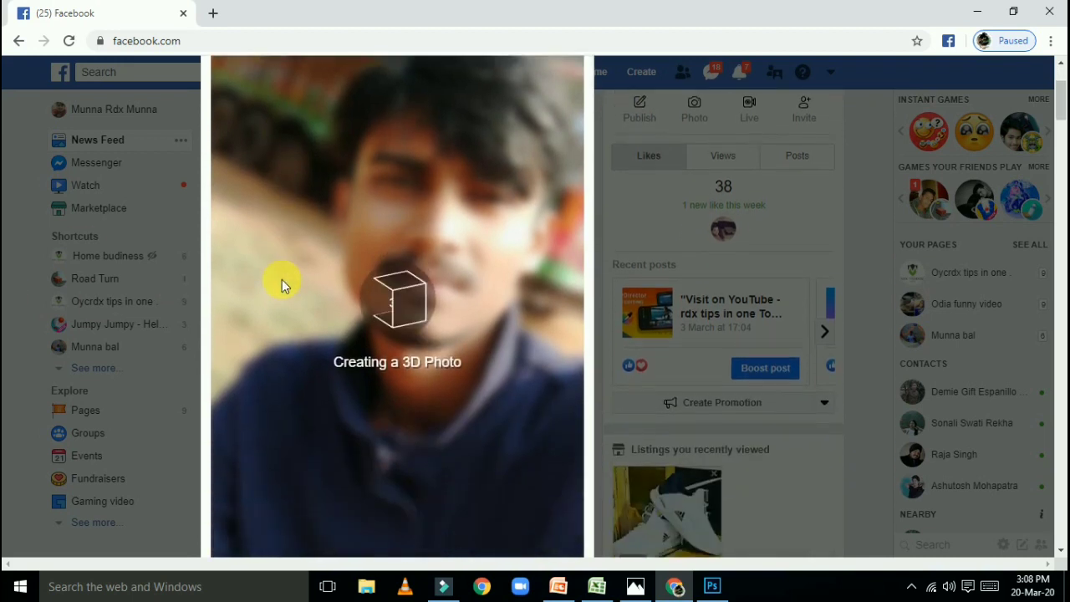
{"action": "scroll", "coordinate": [282, 280], "scroll_direction": "down", "scroll_amount": 2}
{"action": "scroll", "coordinate": [288, 280], "scroll_direction": "down", "scroll_amount": 2}
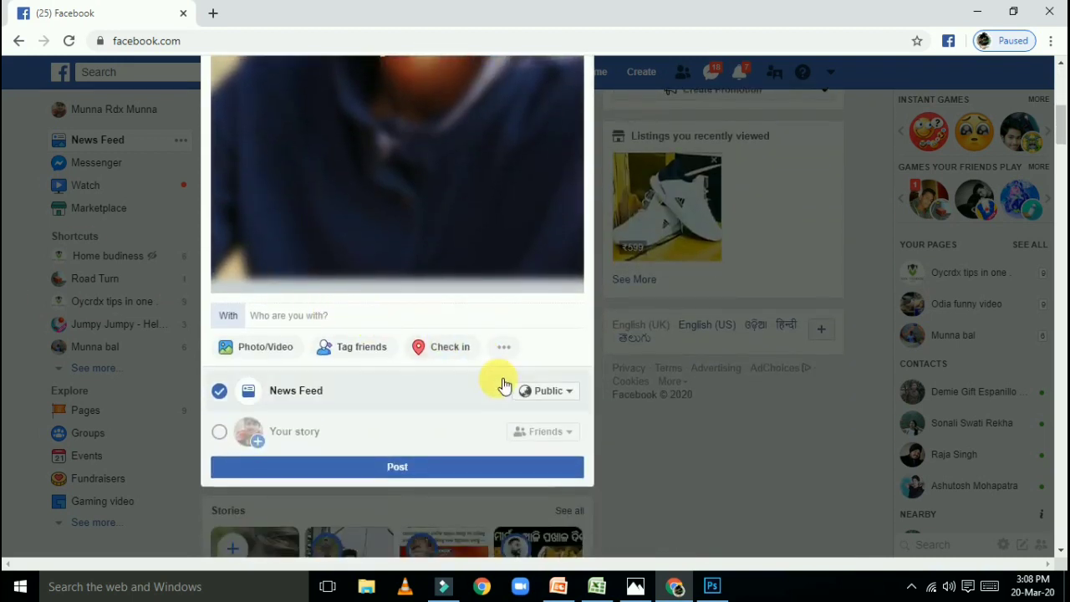
{"action": "scroll", "coordinate": [471, 335], "scroll_direction": "up", "scroll_amount": 3}
{"action": "scroll", "coordinate": [464, 328], "scroll_direction": "up", "scroll_amount": 2}
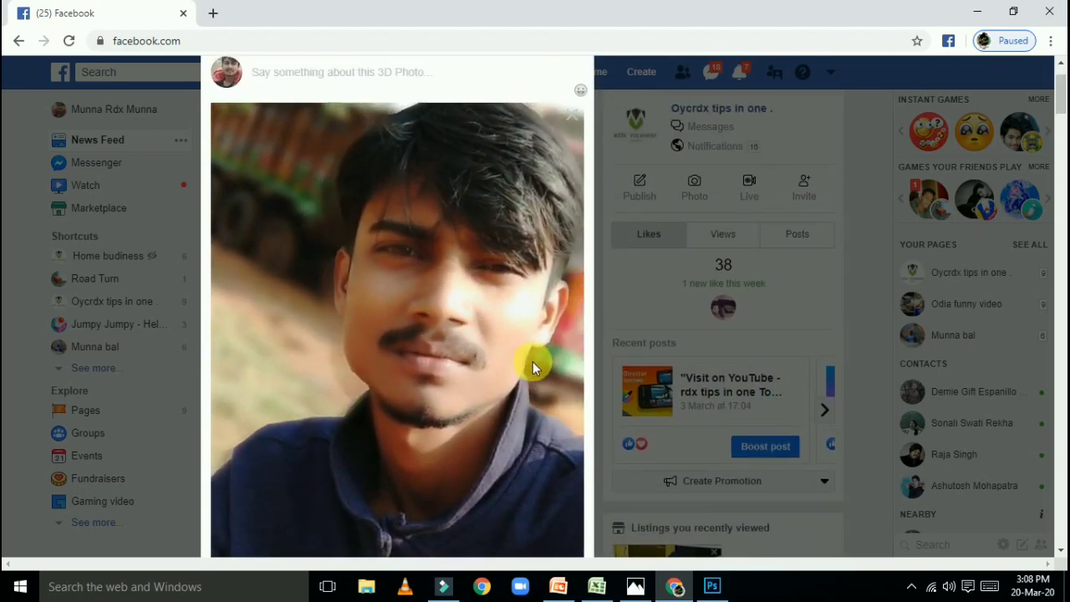
{"action": "scroll", "coordinate": [527, 351], "scroll_direction": "up", "scroll_amount": 1}
{"action": "scroll", "coordinate": [527, 356], "scroll_direction": "up", "scroll_amount": 1}
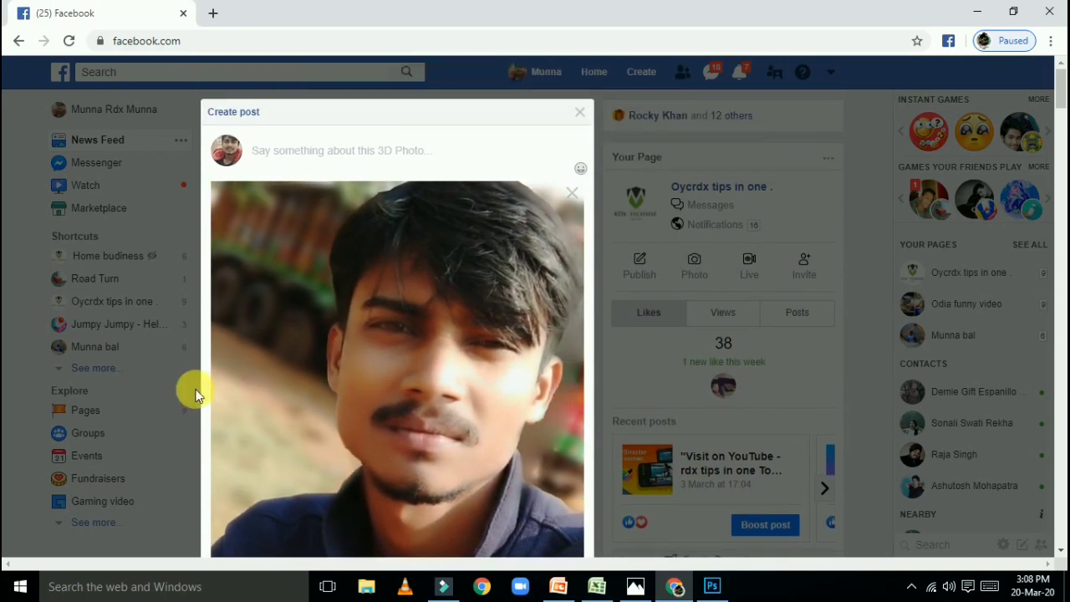
{"action": "scroll", "coordinate": [188, 390], "scroll_direction": "down", "scroll_amount": 2}
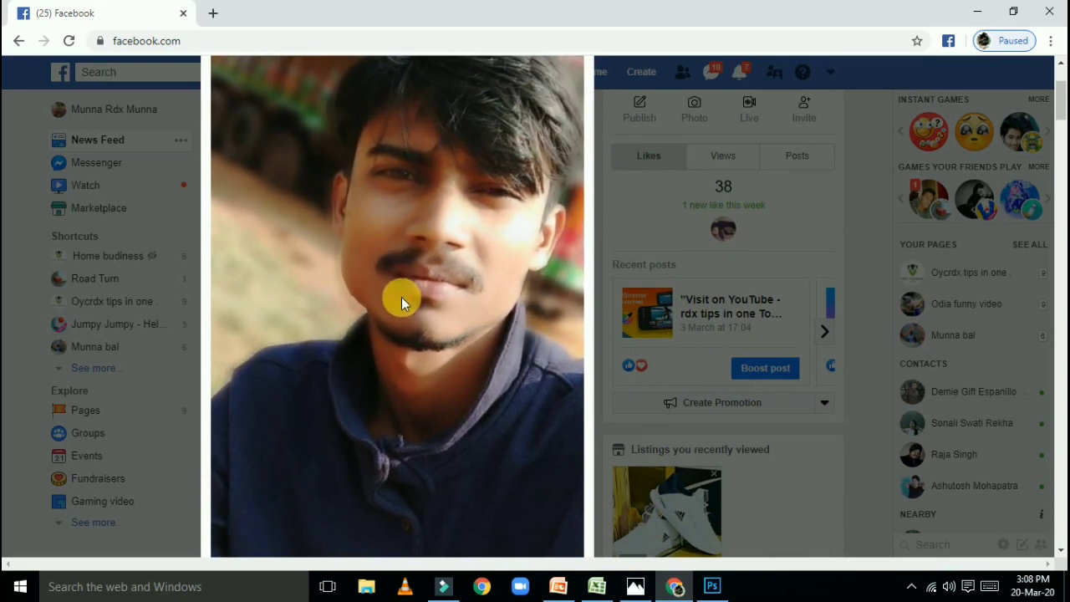
{"action": "scroll", "coordinate": [399, 298], "scroll_direction": "up", "scroll_amount": 1}
{"action": "scroll", "coordinate": [400, 299], "scroll_direction": "up", "scroll_amount": 1}
{"action": "scroll", "coordinate": [399, 299], "scroll_direction": "down", "scroll_amount": 1}
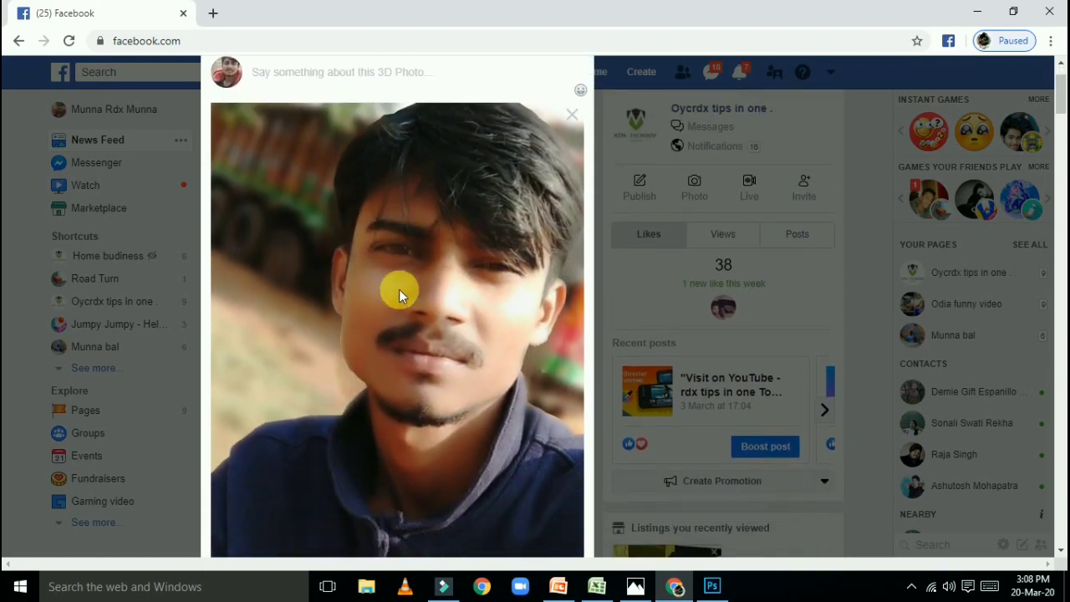
{"action": "scroll", "coordinate": [399, 290], "scroll_direction": "up", "scroll_amount": 1}
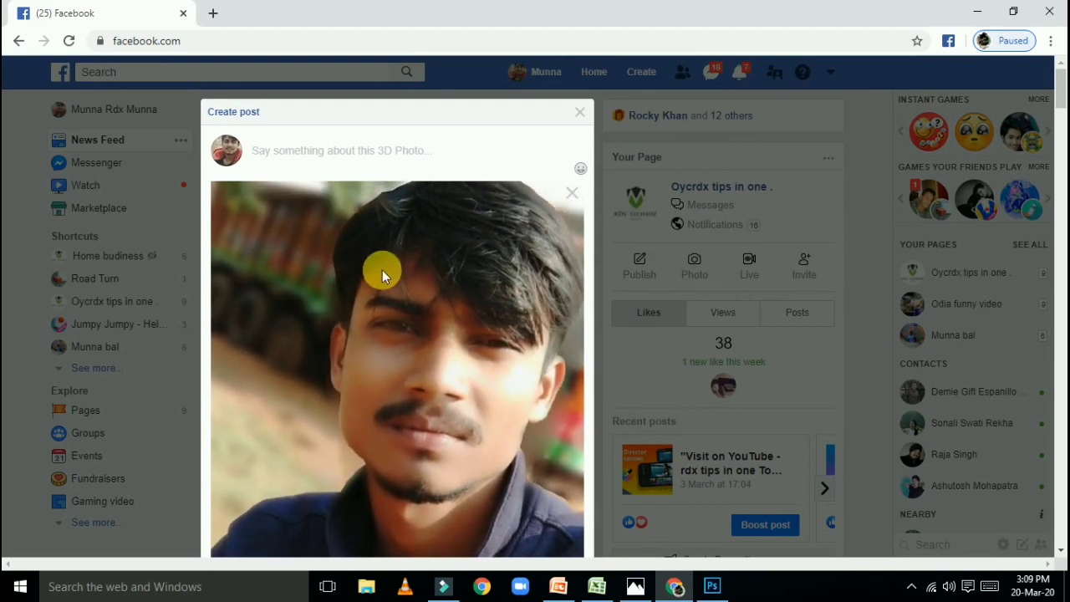
{"action": "left_click", "coordinate": [296, 163]}
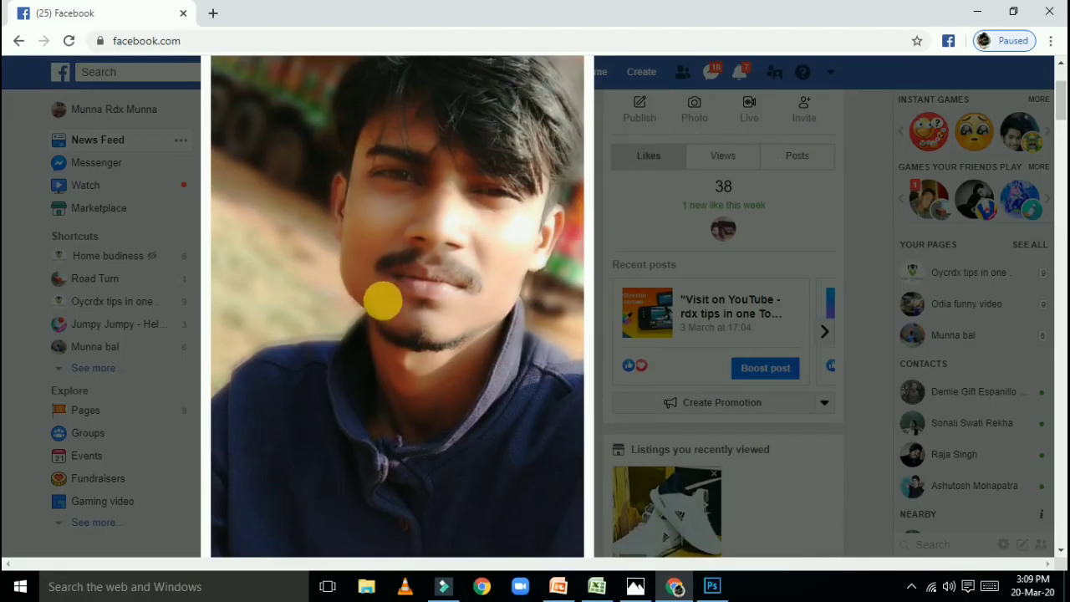
{"action": "scroll", "coordinate": [401, 282], "scroll_direction": "down", "scroll_amount": 1}
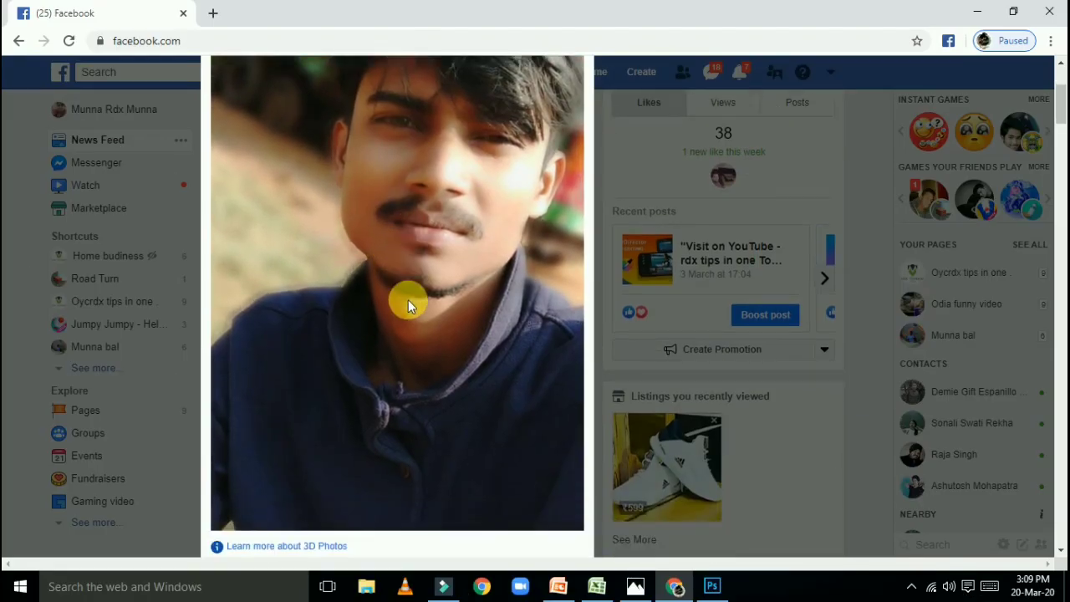
{"action": "scroll", "coordinate": [408, 299], "scroll_direction": "down", "scroll_amount": 3}
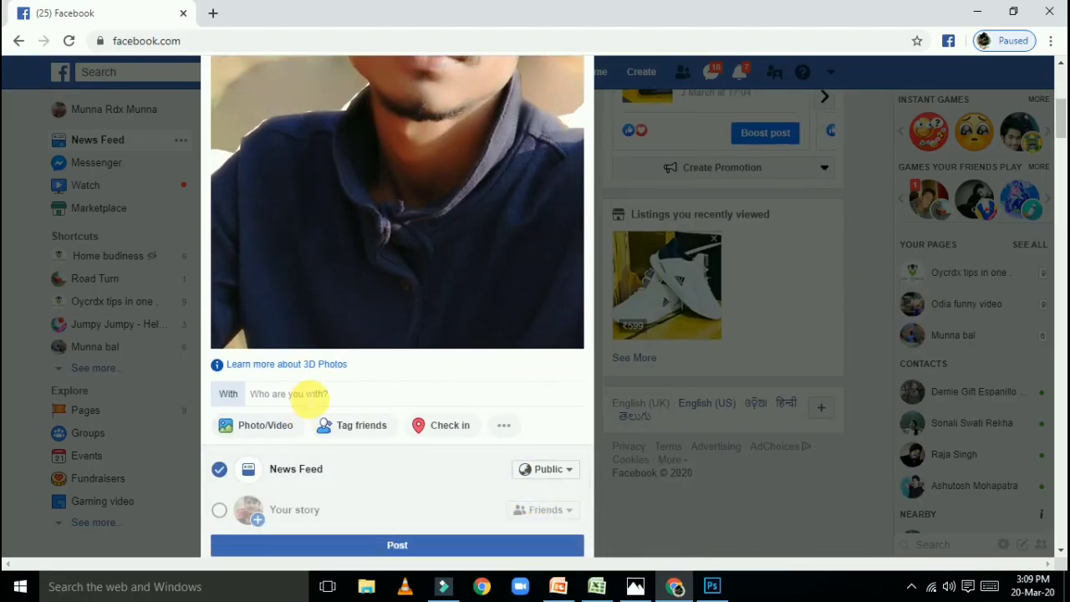
{"action": "scroll", "coordinate": [410, 258], "scroll_direction": "up", "scroll_amount": 1}
{"action": "scroll", "coordinate": [411, 257], "scroll_direction": "up", "scroll_amount": 5}
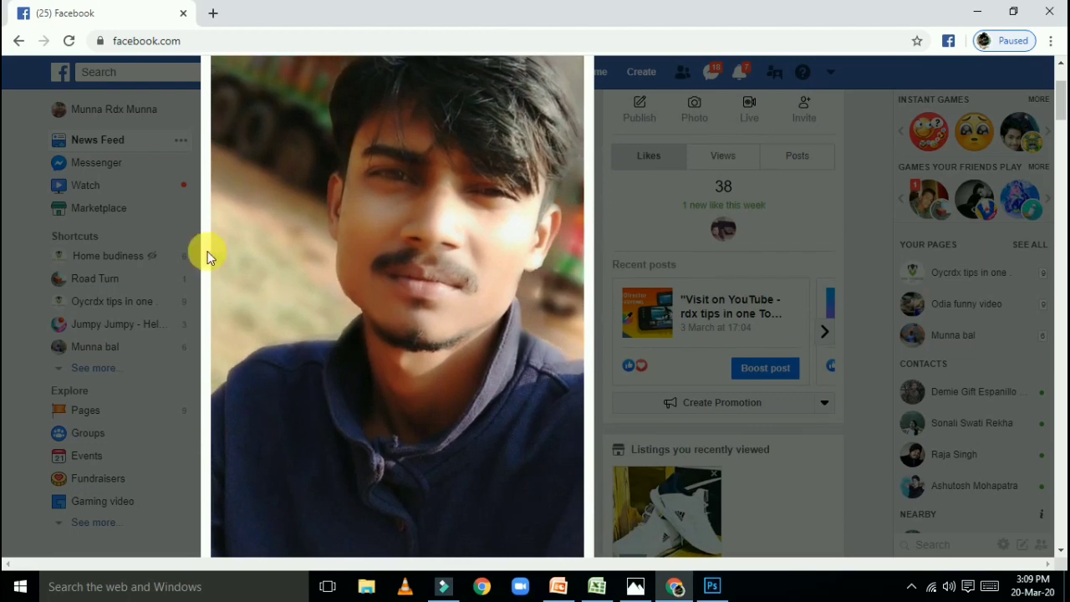
{"action": "scroll", "coordinate": [352, 290], "scroll_direction": "up", "scroll_amount": 2}
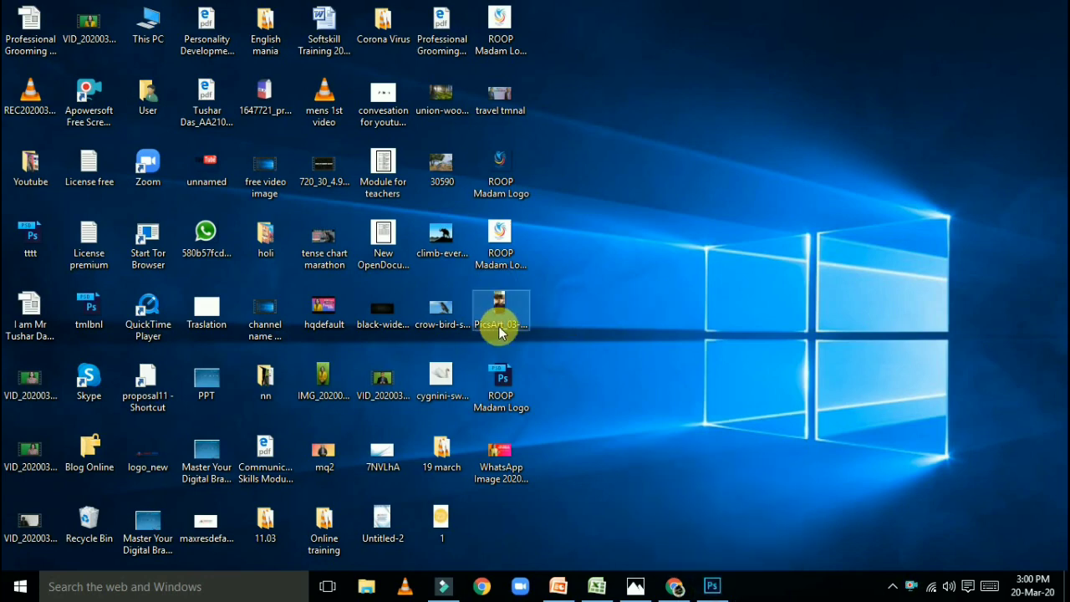
Bring the Photoshop window to the front from the taskbar
{"action": "left_click", "coordinate": [713, 590]}
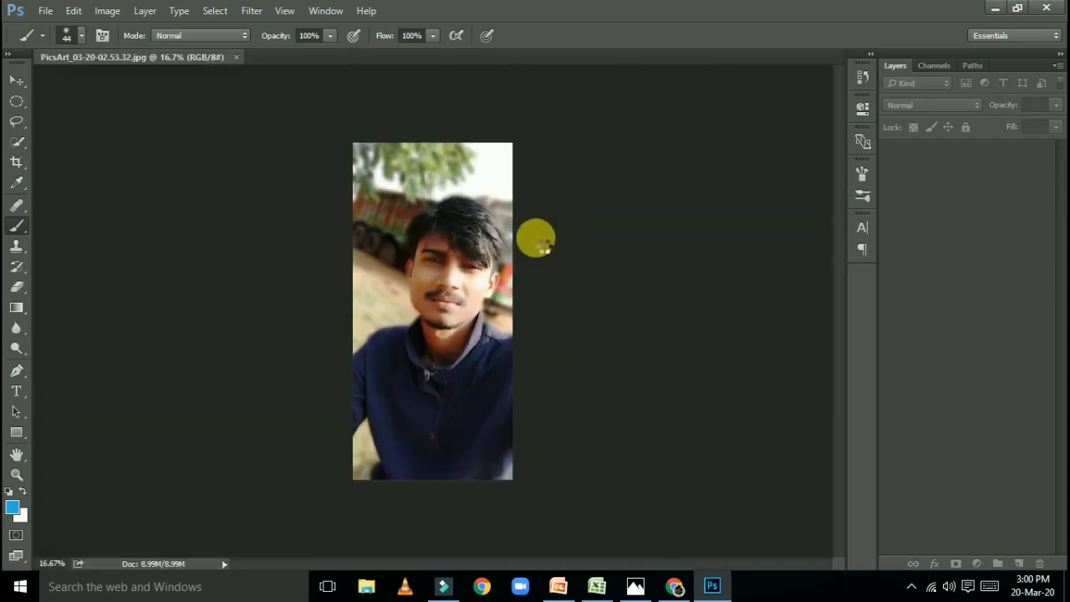
Zoom in and paint a Quick Selection over the portrait's head and face
{"action": "scroll", "coordinate": [418, 279], "scroll_direction": "up", "scroll_amount": 3}
{"action": "scroll", "coordinate": [411, 292], "scroll_direction": "up", "scroll_amount": 3}
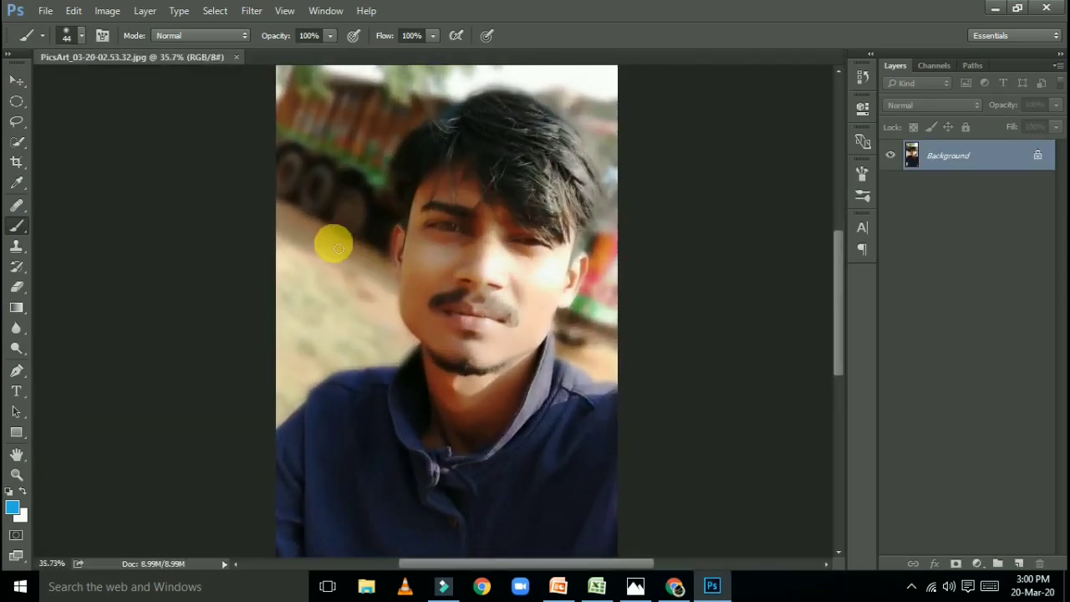
{"action": "scroll", "coordinate": [201, 213], "scroll_direction": "up", "scroll_amount": 2}
{"action": "scroll", "coordinate": [126, 221], "scroll_direction": "down", "scroll_amount": 1}
{"action": "scroll", "coordinate": [105, 217], "scroll_direction": "down", "scroll_amount": 1}
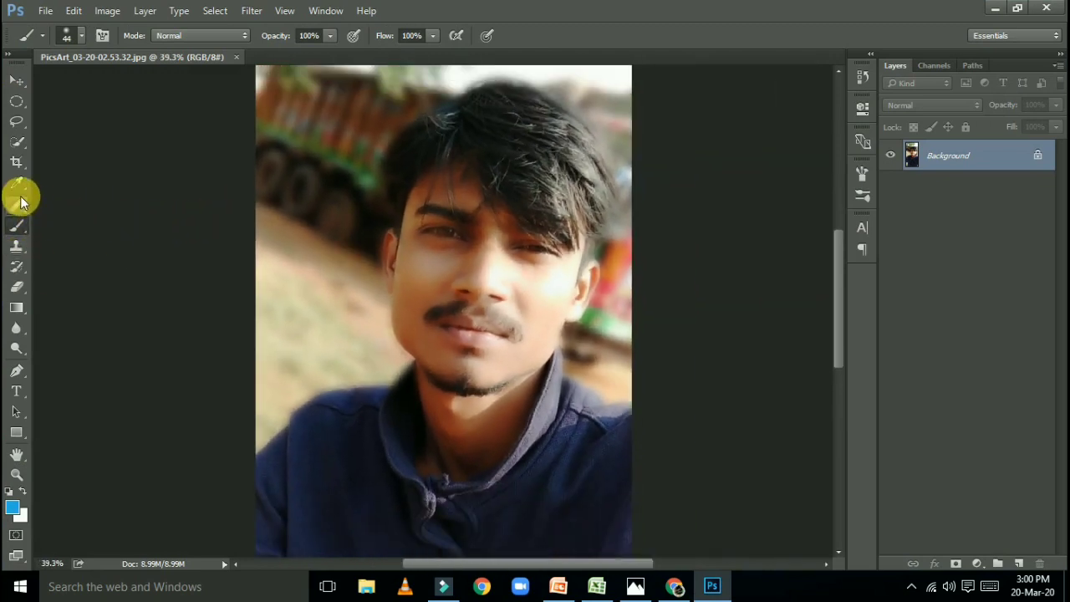
{"action": "left_click", "coordinate": [13, 142]}
{"action": "scroll", "coordinate": [786, 201], "scroll_direction": "down", "scroll_amount": 1}
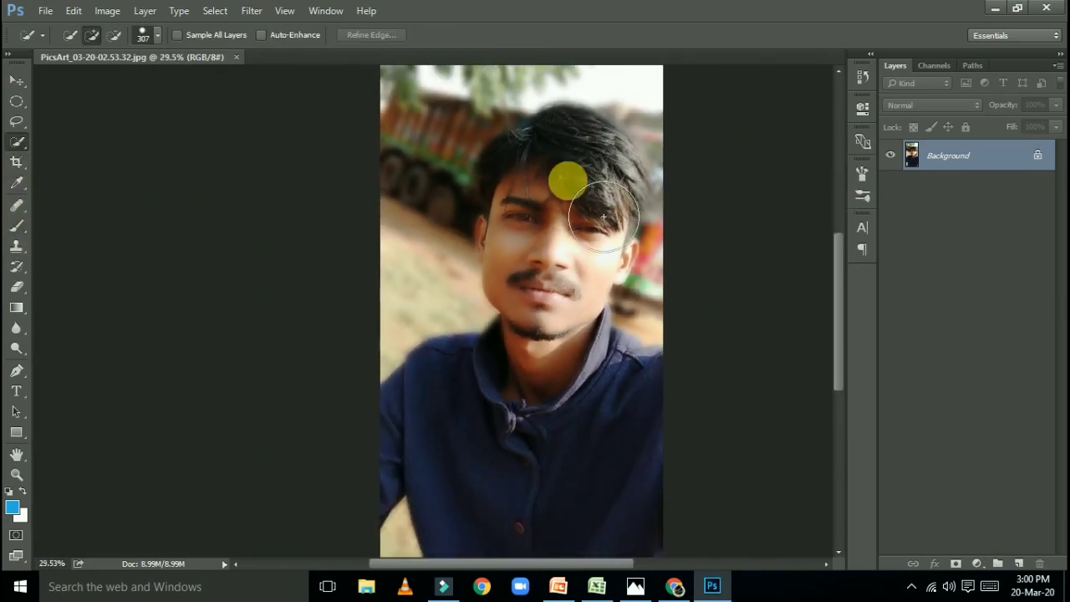
{"action": "scroll", "coordinate": [669, 201], "scroll_direction": "down", "scroll_amount": 1}
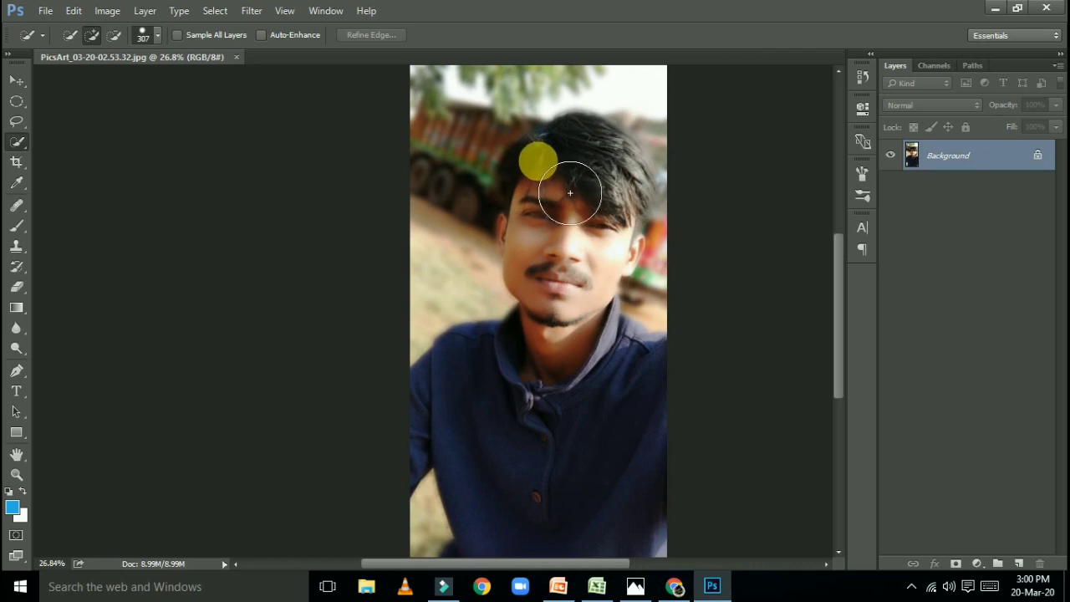
{"action": "mouse_move", "coordinate": [572, 195]}
{"action": "left_mouse_down"}
{"action": "mouse_move", "coordinate": [577, 329]}
{"action": "mouse_move", "coordinate": [557, 382]}
{"action": "mouse_move", "coordinate": [509, 446]}
{"action": "mouse_move", "coordinate": [565, 582]}
{"action": "mouse_move", "coordinate": [622, 406]}
{"action": "mouse_move", "coordinate": [645, 411]}
{"action": "mouse_move", "coordinate": [657, 395]}
{"action": "left_mouse_up"}
Shrink the selection brush, then discard the trial selection with Ctrl+D
{"action": "scroll", "coordinate": [669, 385], "scroll_direction": "up", "scroll_amount": 1}
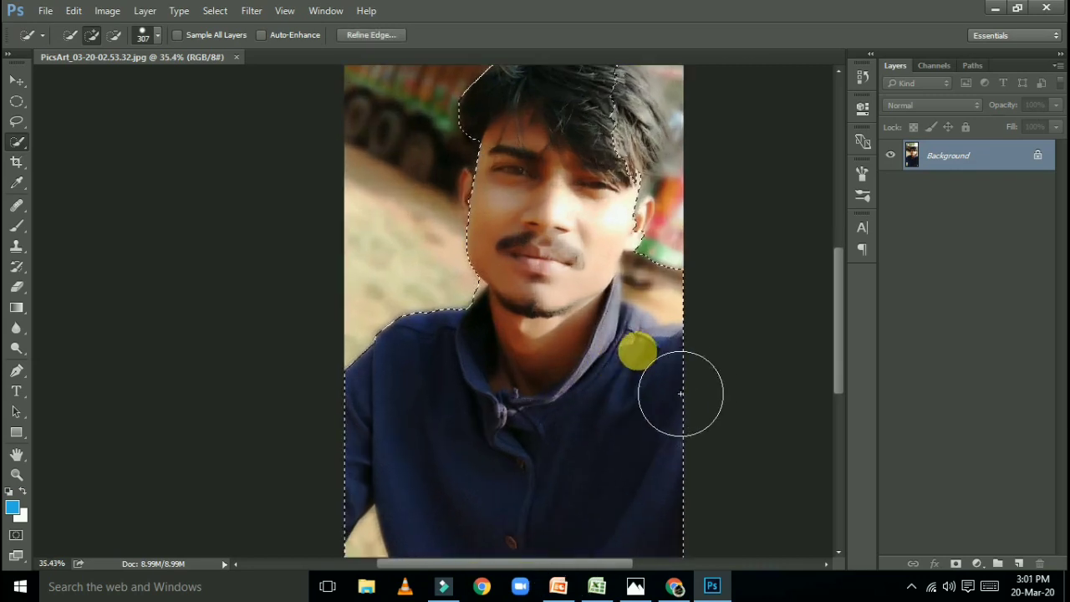
{"action": "scroll", "coordinate": [681, 390], "scroll_direction": "up", "scroll_amount": 1}
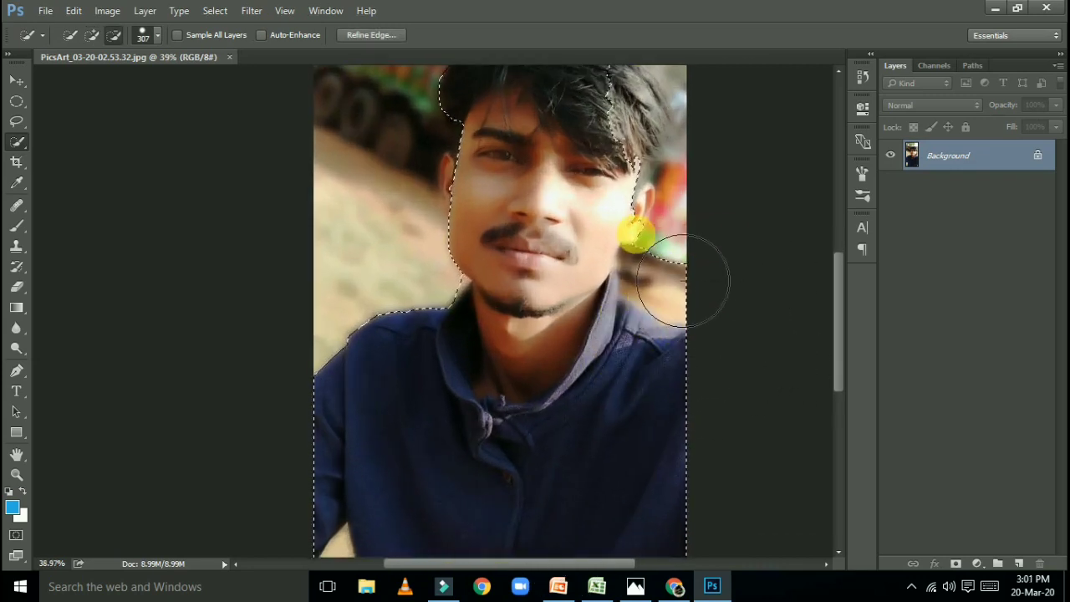
{"action": "mouse_move", "coordinate": [657, 237]}
{"action": "left_mouse_down"}
{"action": "mouse_move", "coordinate": [621, 241]}
{"action": "mouse_move", "coordinate": [649, 279]}
{"action": "mouse_move", "coordinate": [663, 266]}
{"action": "mouse_move", "coordinate": [681, 298]}
{"action": "mouse_move", "coordinate": [649, 287]}
{"action": "mouse_move", "coordinate": [686, 179]}
{"action": "left_mouse_up"}
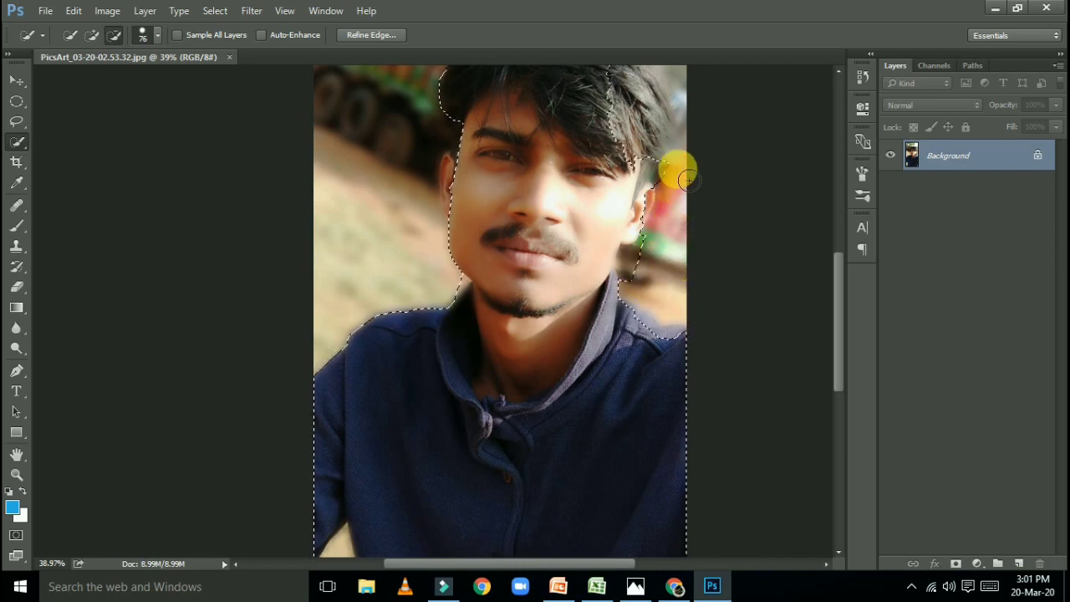
{"action": "key", "text": "ctrl+d"}
{"action": "scroll", "coordinate": [251, 292], "scroll_direction": "down", "scroll_amount": 1}
Start the pen path along the collar edge and curve it around the shoulder
{"action": "scroll", "coordinate": [263, 272], "scroll_direction": "down", "scroll_amount": 1}
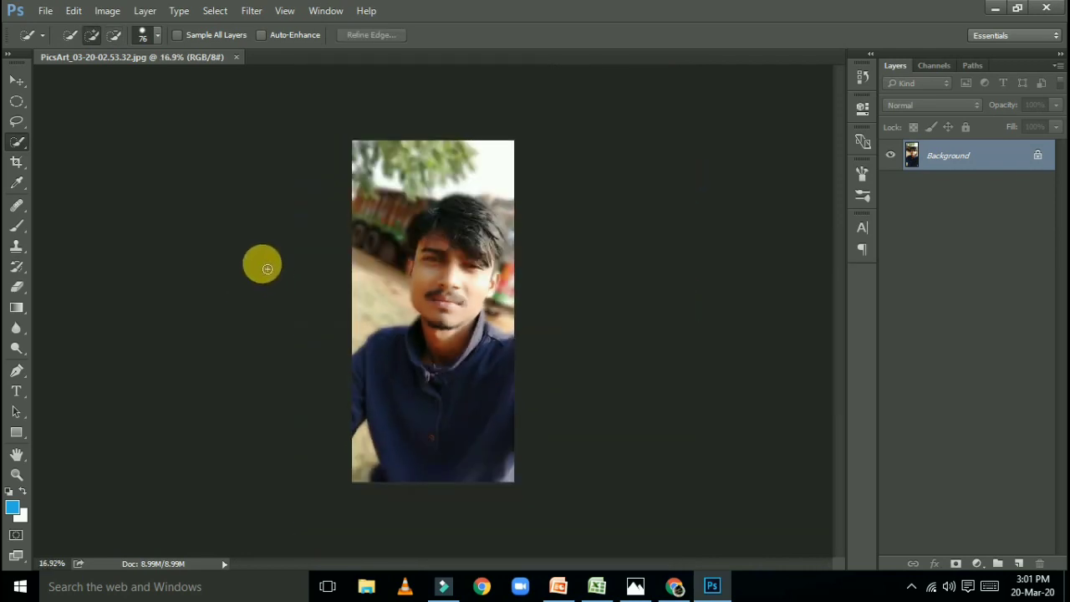
{"action": "scroll", "coordinate": [209, 255], "scroll_direction": "up", "scroll_amount": 1}
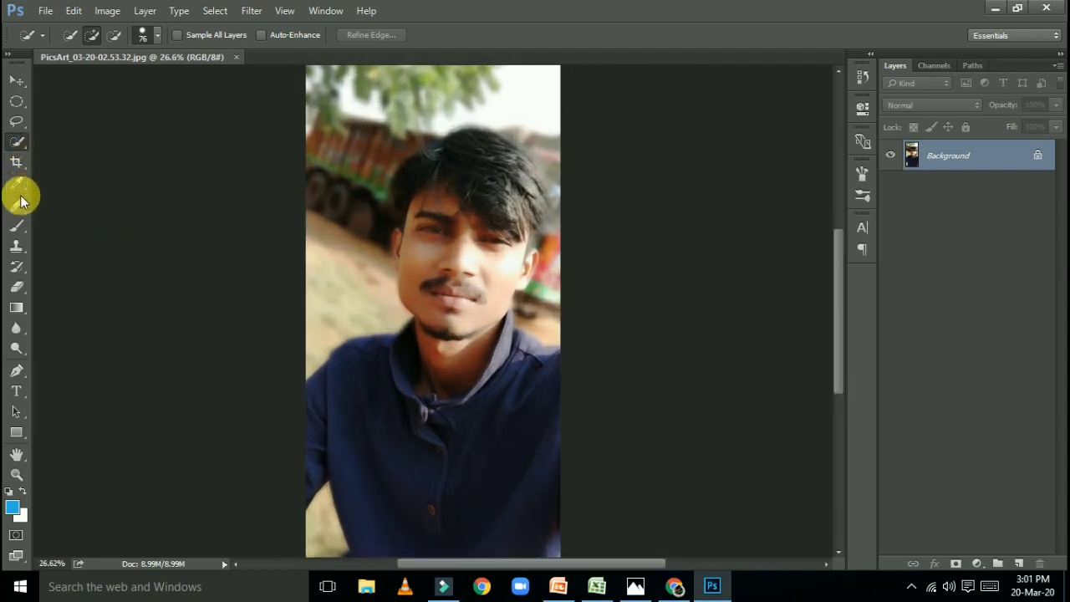
{"action": "scroll", "coordinate": [19, 196], "scroll_direction": "up", "scroll_amount": 1}
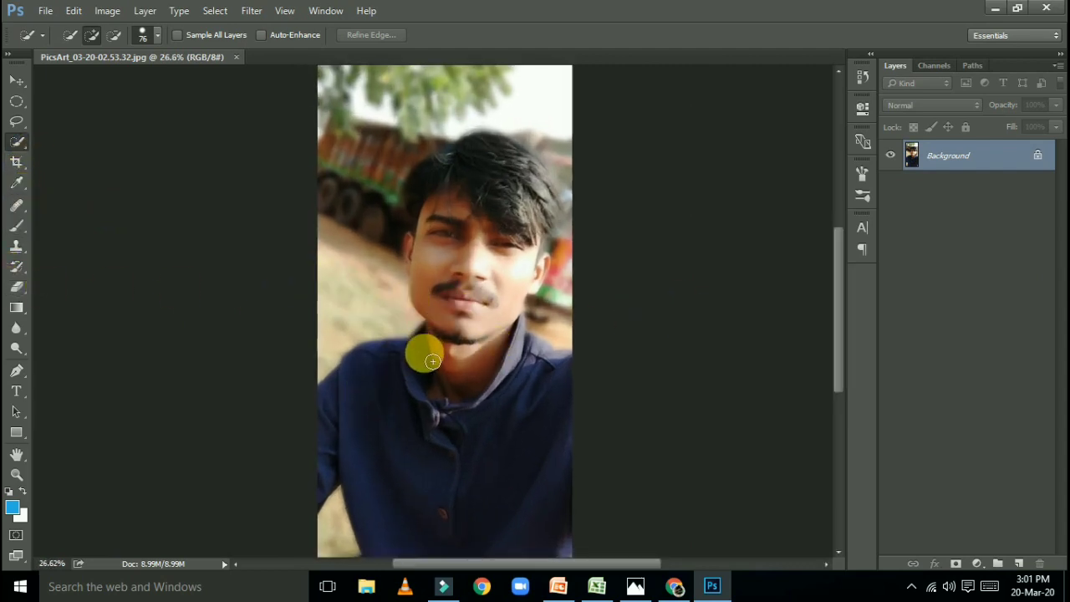
{"action": "scroll", "coordinate": [468, 239], "scroll_direction": "down", "scroll_amount": 1}
{"action": "scroll", "coordinate": [466, 251], "scroll_direction": "down", "scroll_amount": 2}
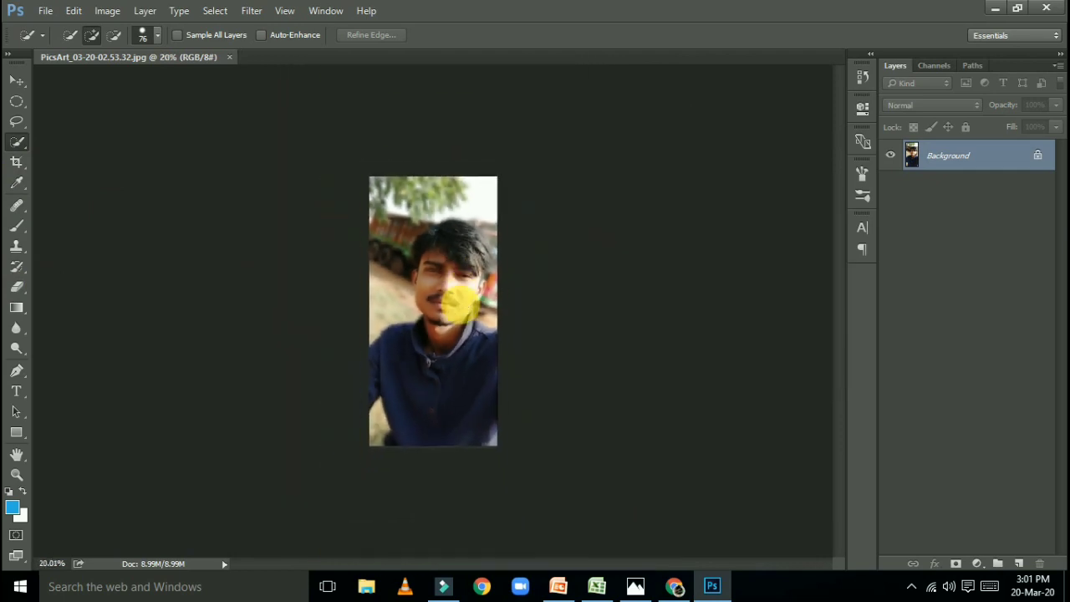
{"action": "scroll", "coordinate": [444, 307], "scroll_direction": "up", "scroll_amount": 4}
{"action": "left_click", "coordinate": [465, 221]}
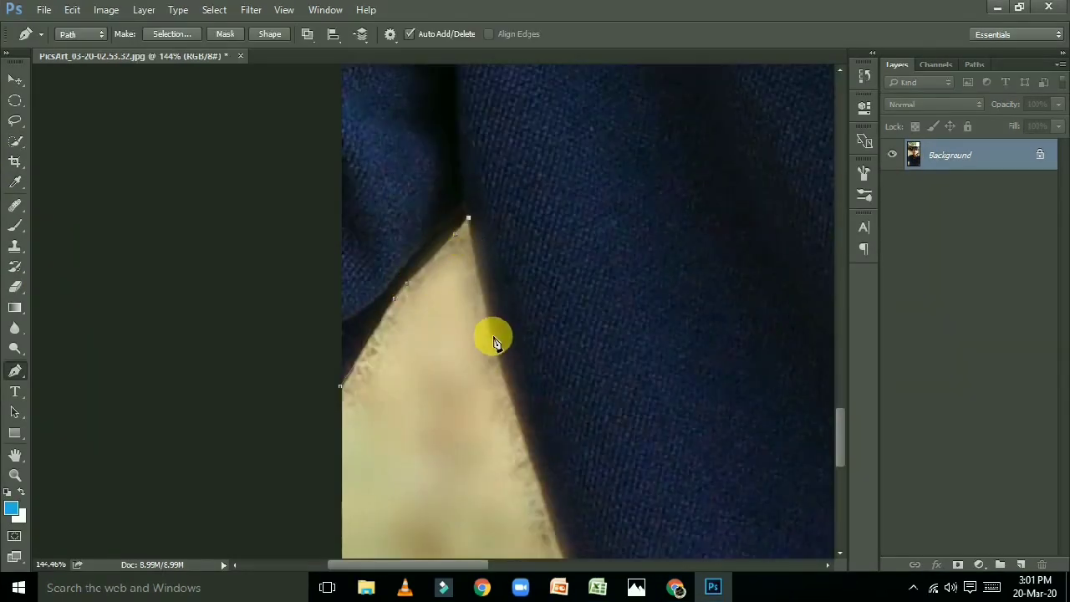
{"action": "left_click", "coordinate": [494, 336]}
{"action": "scroll", "coordinate": [502, 377], "scroll_direction": "down", "scroll_amount": 2}
{"action": "scroll", "coordinate": [519, 425], "scroll_direction": "down", "scroll_amount": 1}
{"action": "scroll", "coordinate": [490, 327], "scroll_direction": "down", "scroll_amount": 2}
{"action": "scroll", "coordinate": [462, 423], "scroll_direction": "down", "scroll_amount": 2}
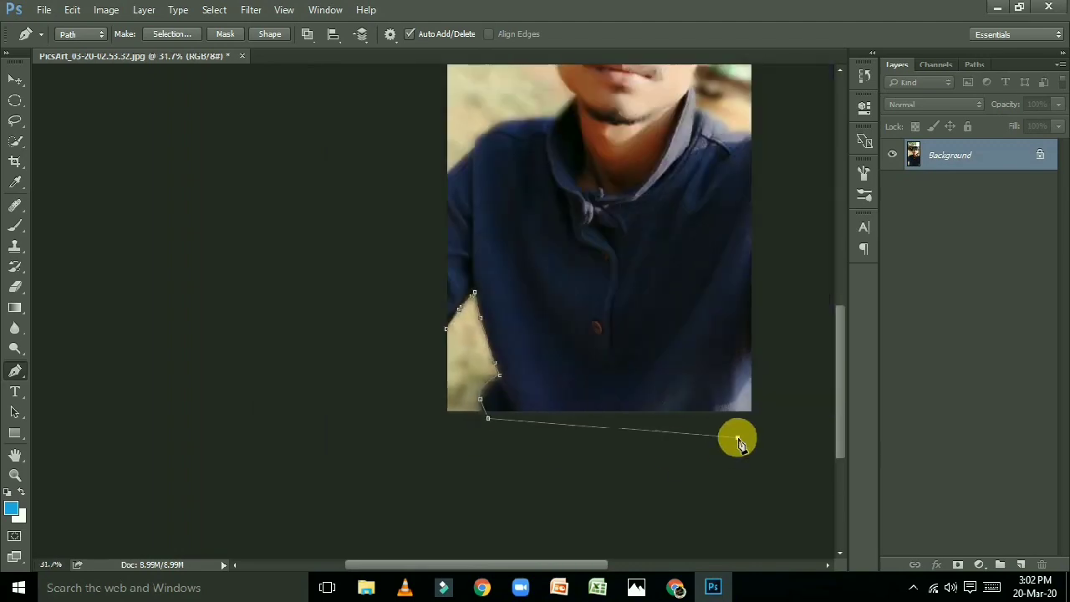
{"action": "scroll", "coordinate": [741, 437], "scroll_direction": "down", "scroll_amount": 1}
{"action": "scroll", "coordinate": [579, 306], "scroll_direction": "up", "scroll_amount": 1}
{"action": "scroll", "coordinate": [640, 301], "scroll_direction": "up", "scroll_amount": 2}
{"action": "scroll", "coordinate": [685, 306], "scroll_direction": "up", "scroll_amount": 2}
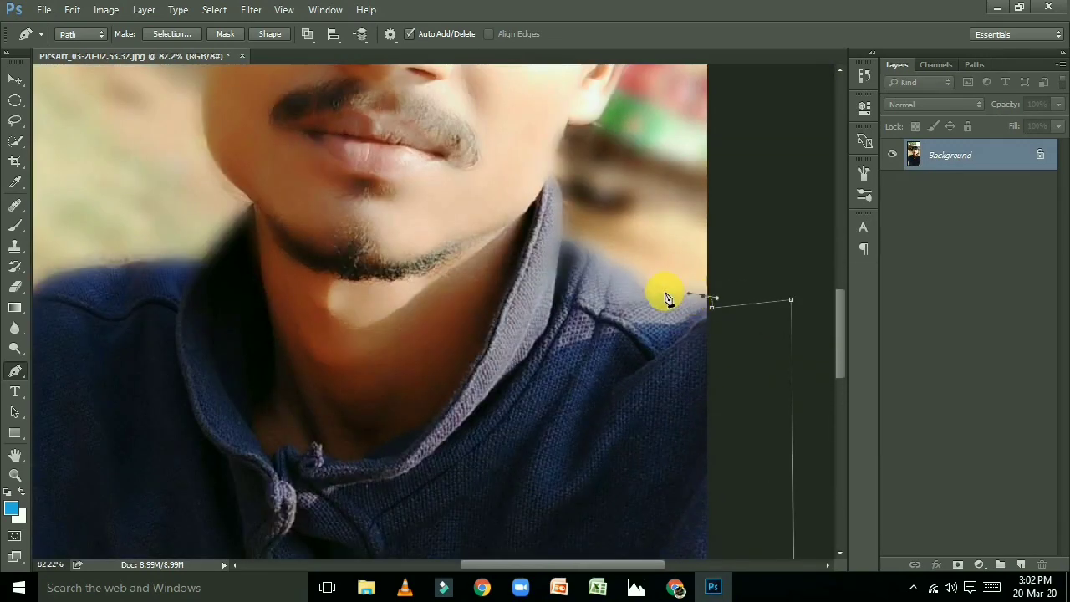
{"action": "left_click", "coordinate": [565, 232]}
{"action": "left_click_drag", "start_coordinate": [550, 170], "coordinate": [537, 150]}
{"action": "scroll", "coordinate": [567, 255], "scroll_direction": "up", "scroll_amount": 3}
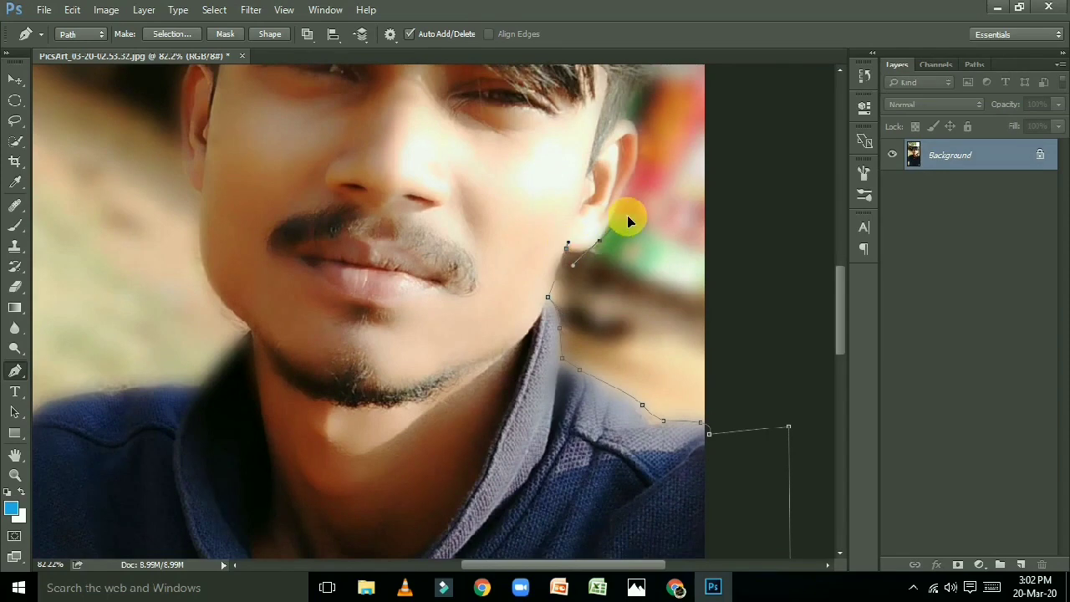
Trace the path up the cheek, over the ear and across the hairline
{"action": "left_click", "coordinate": [600, 239]}
{"action": "scroll", "coordinate": [606, 242], "scroll_direction": "up", "scroll_amount": 1}
{"action": "scroll", "coordinate": [598, 251], "scroll_direction": "up", "scroll_amount": 1}
{"action": "left_click", "coordinate": [605, 241]}
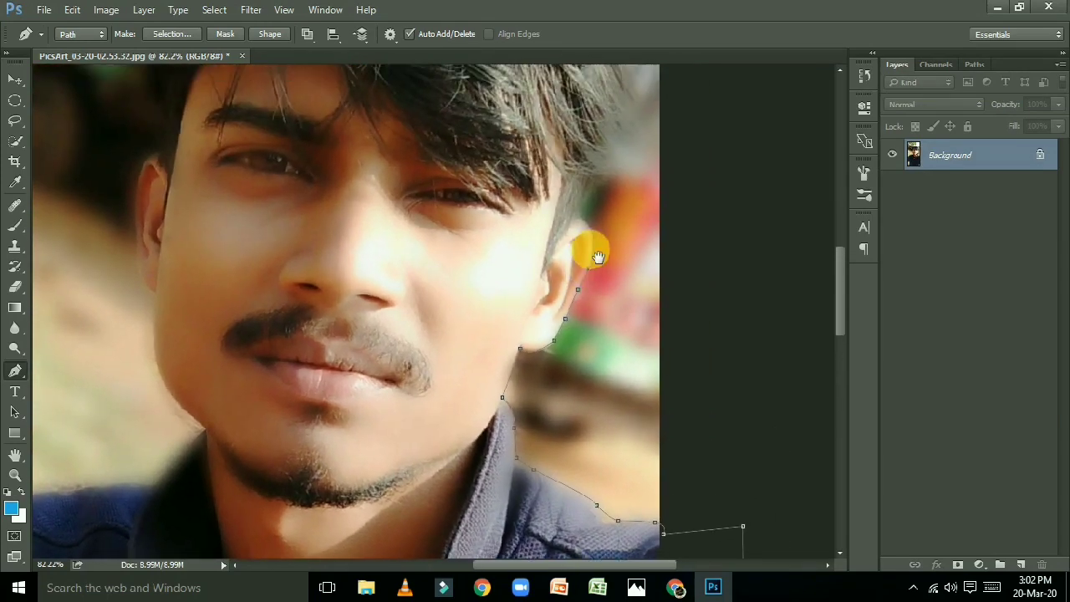
{"action": "left_click", "coordinate": [596, 272]}
{"action": "scroll", "coordinate": [601, 233], "scroll_direction": "up", "scroll_amount": 5, "text": "alt"}
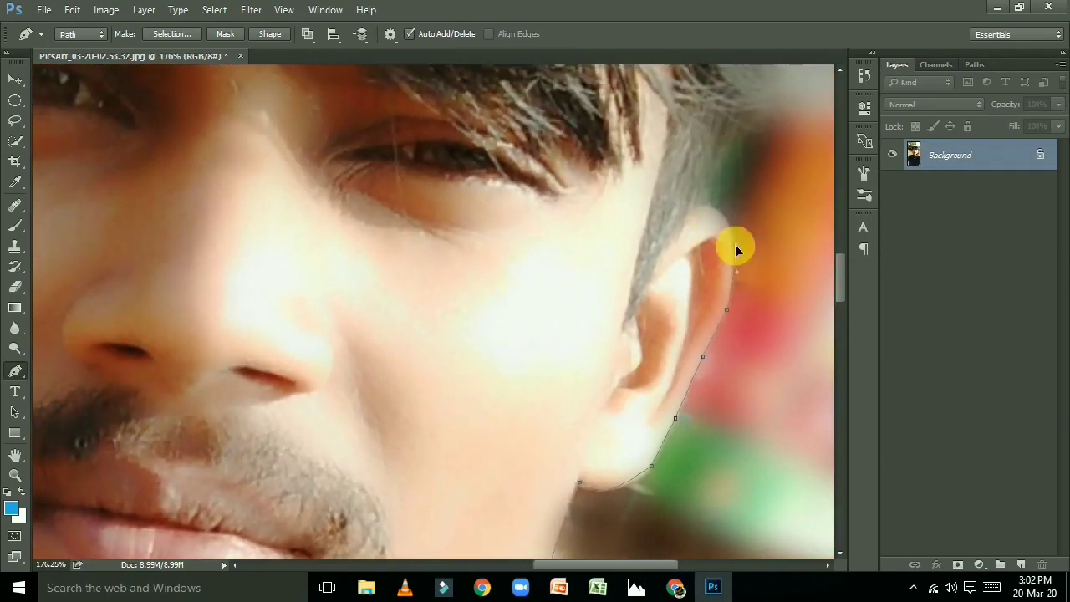
{"action": "left_click_drag", "start_coordinate": [699, 208], "coordinate": [668, 230]}
{"action": "scroll", "coordinate": [701, 214], "scroll_direction": "down", "scroll_amount": 5, "text": "alt"}
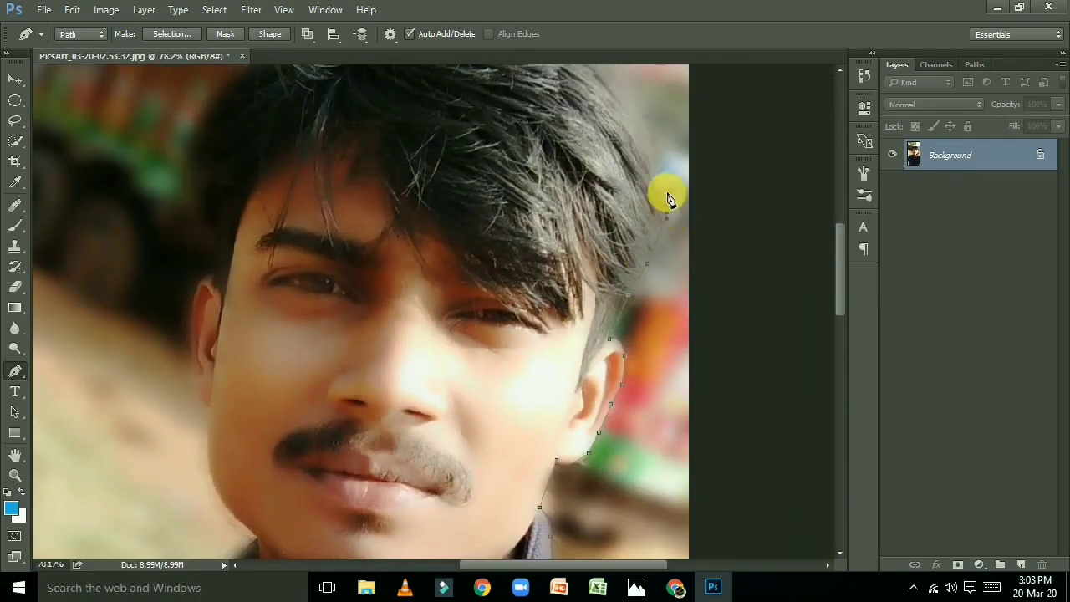
{"action": "scroll", "coordinate": [657, 172], "scroll_direction": "up", "scroll_amount": 3}
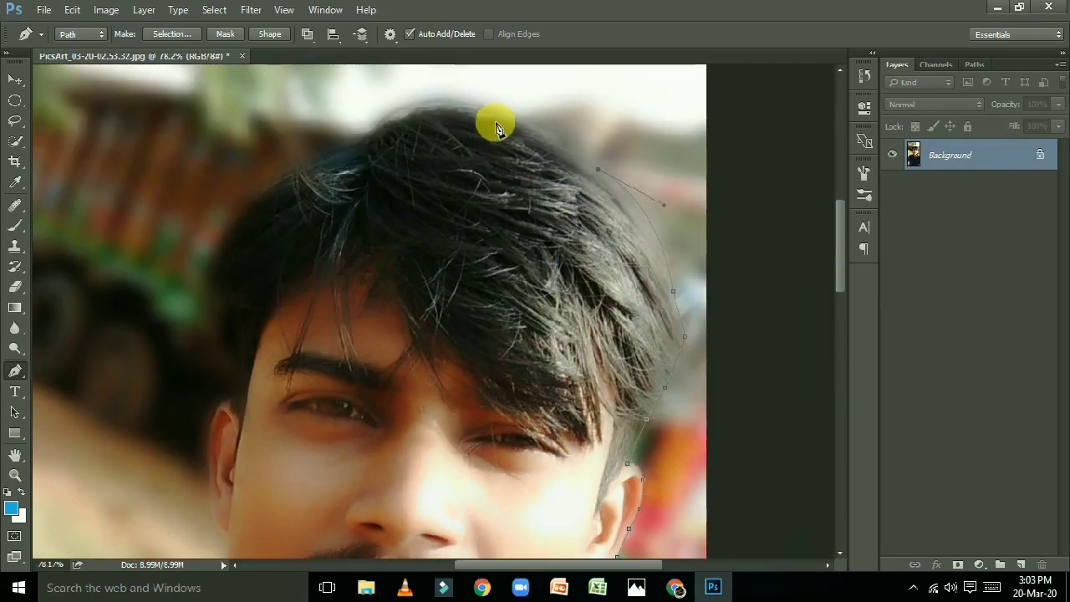
{"action": "left_click_drag", "start_coordinate": [499, 107], "coordinate": [561, 115]}
{"action": "left_click_drag", "start_coordinate": [598, 166], "coordinate": [666, 207]}
{"action": "left_click", "coordinate": [500, 108], "text": "ctrl"}
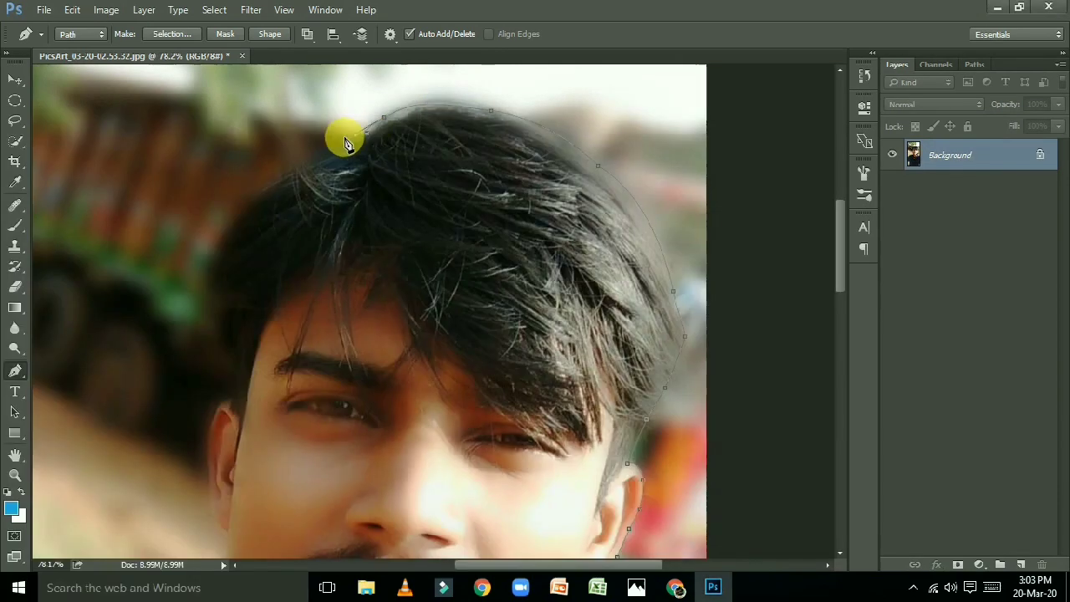
Continue the outline down the left side of the hair to the left ear
{"action": "left_click", "coordinate": [322, 155]}
{"action": "left_click", "coordinate": [306, 157]}
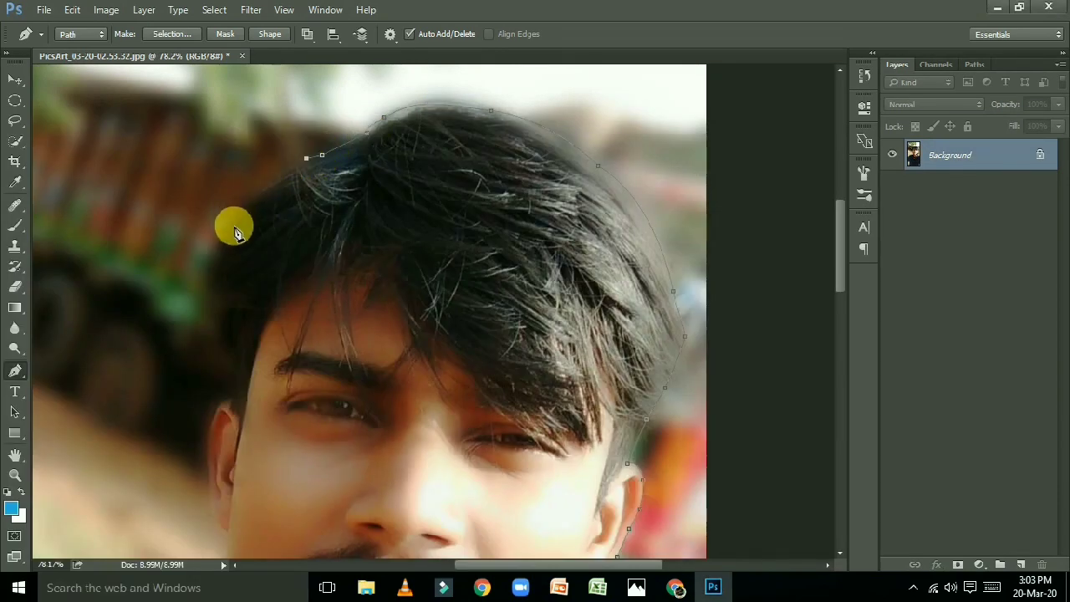
{"action": "left_click", "coordinate": [231, 226]}
{"action": "left_click_drag", "start_coordinate": [215, 295], "coordinate": [219, 312]}
{"action": "left_click", "coordinate": [229, 377]}
{"action": "scroll", "coordinate": [234, 398], "scroll_direction": "up", "scroll_amount": 3}
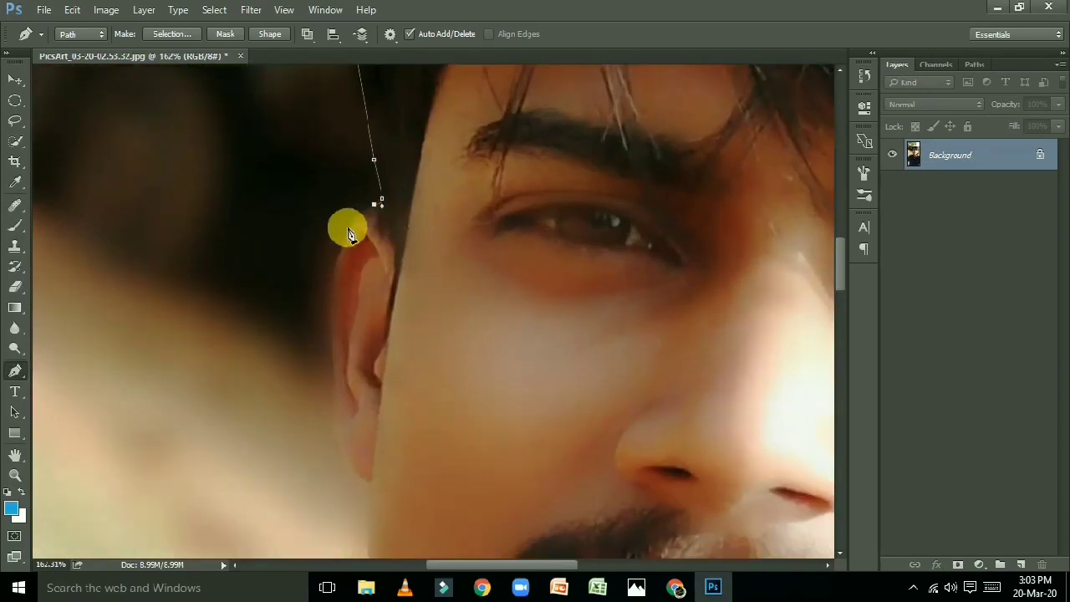
Trace the outline down the ear edge and around the jaw corner
{"action": "left_click", "coordinate": [318, 325]}
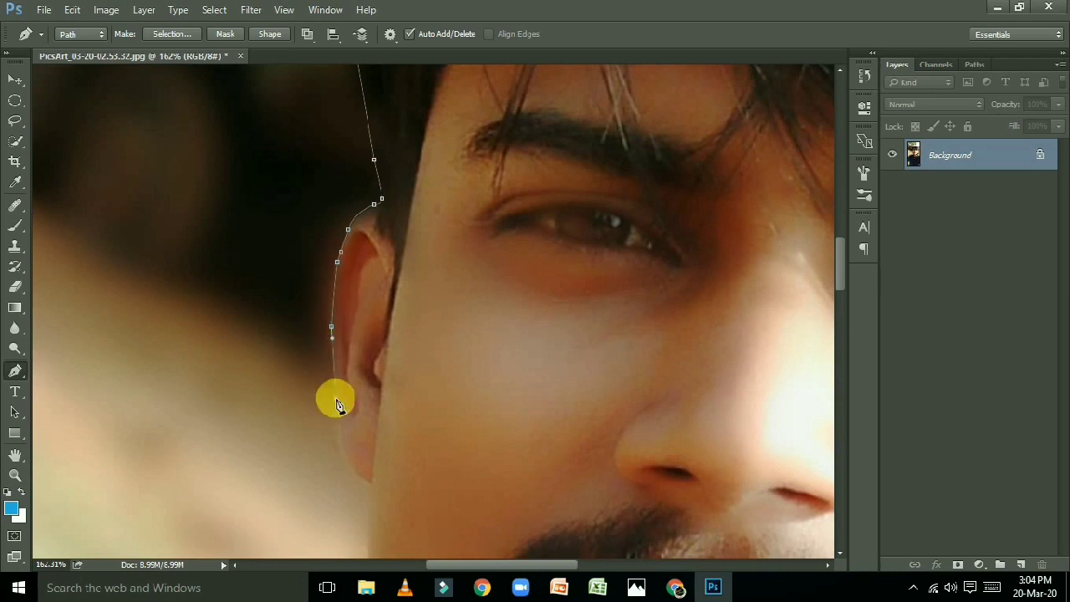
{"action": "left_click", "coordinate": [320, 393]}
{"action": "scroll", "coordinate": [359, 246], "scroll_direction": "down", "scroll_amount": 3}
{"action": "left_click", "coordinate": [352, 303]}
{"action": "scroll", "coordinate": [380, 311], "scroll_direction": "down", "scroll_amount": 2}
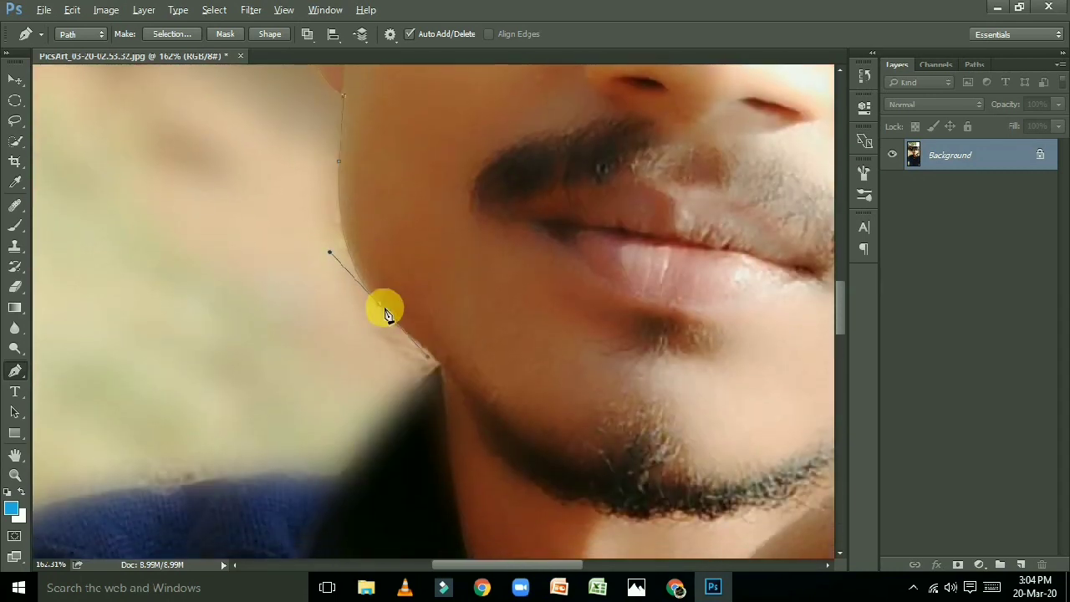
{"action": "left_click_drag", "start_coordinate": [386, 313], "coordinate": [437, 362]}
{"action": "scroll", "coordinate": [437, 363], "scroll_direction": "down", "scroll_amount": 2}
Finish the outline with a run of points along the shoulder edge
{"action": "mouse_move", "coordinate": [500, 251]}
{"action": "left_mouse_down"}
{"action": "mouse_move", "coordinate": [411, 387]}
{"action": "mouse_move", "coordinate": [529, 266]}
{"action": "left_mouse_up"}
{"action": "left_click", "coordinate": [513, 259]}
{"action": "left_click", "coordinate": [473, 259]}
{"action": "left_click", "coordinate": [418, 265]}
{"action": "left_click", "coordinate": [337, 276]}
{"action": "left_click", "coordinate": [257, 291]}
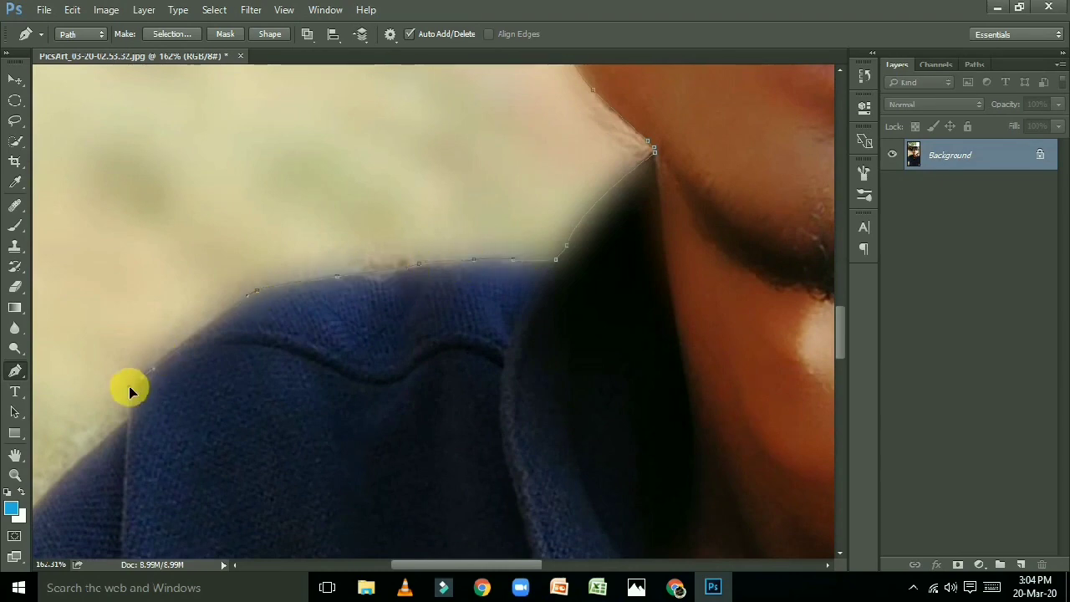
{"action": "left_click_drag", "start_coordinate": [142, 386], "coordinate": [235, 298]}
{"action": "left_click", "coordinate": [235, 296]}
{"action": "scroll", "coordinate": [256, 293], "scroll_direction": "down", "scroll_amount": 3}
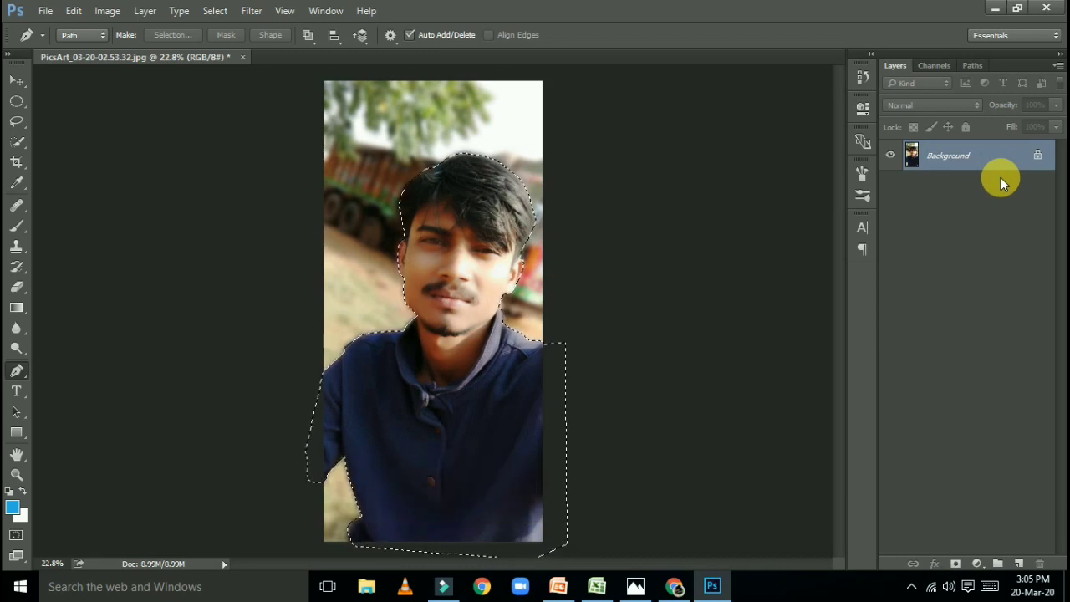
Copy the person and the inverted surroundings onto new layers, then hide Background
{"action": "key", "text": "ctrl+j"}
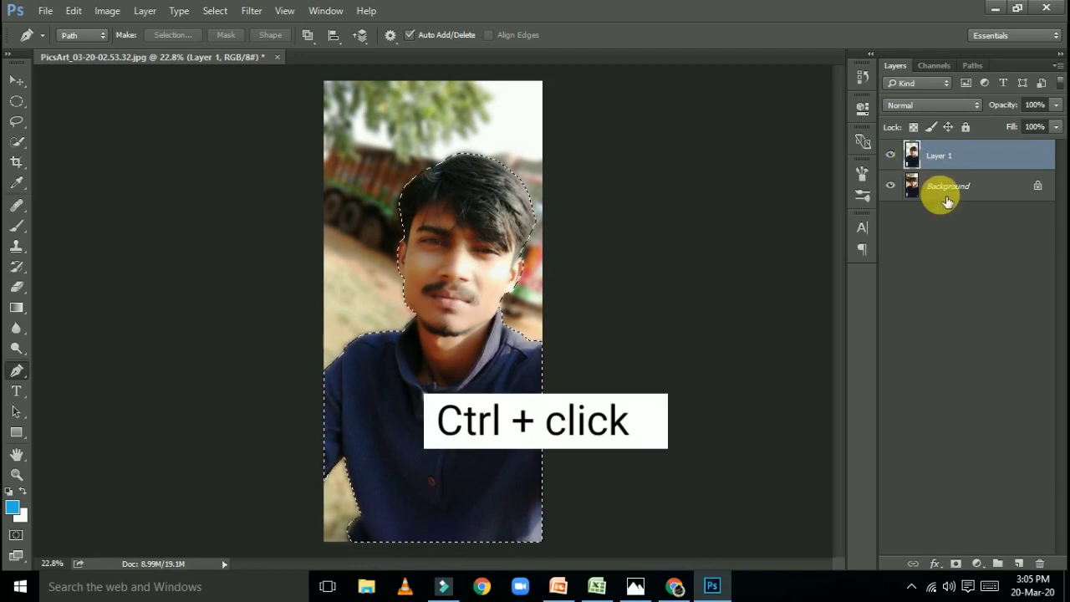
{"action": "left_click", "coordinate": [946, 196]}
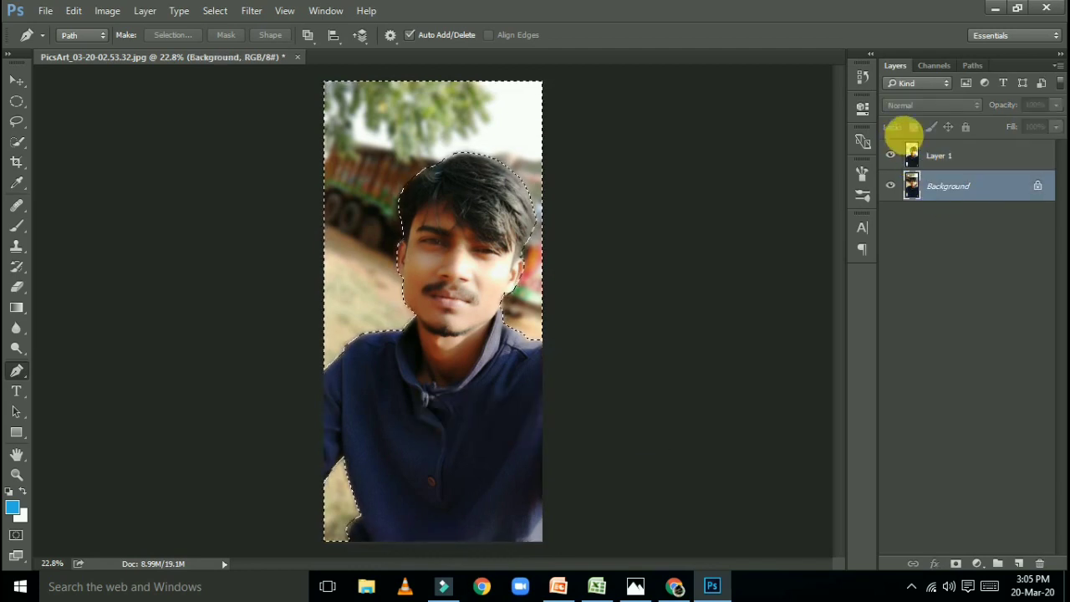
{"action": "key", "text": "ctrl+shift+i"}
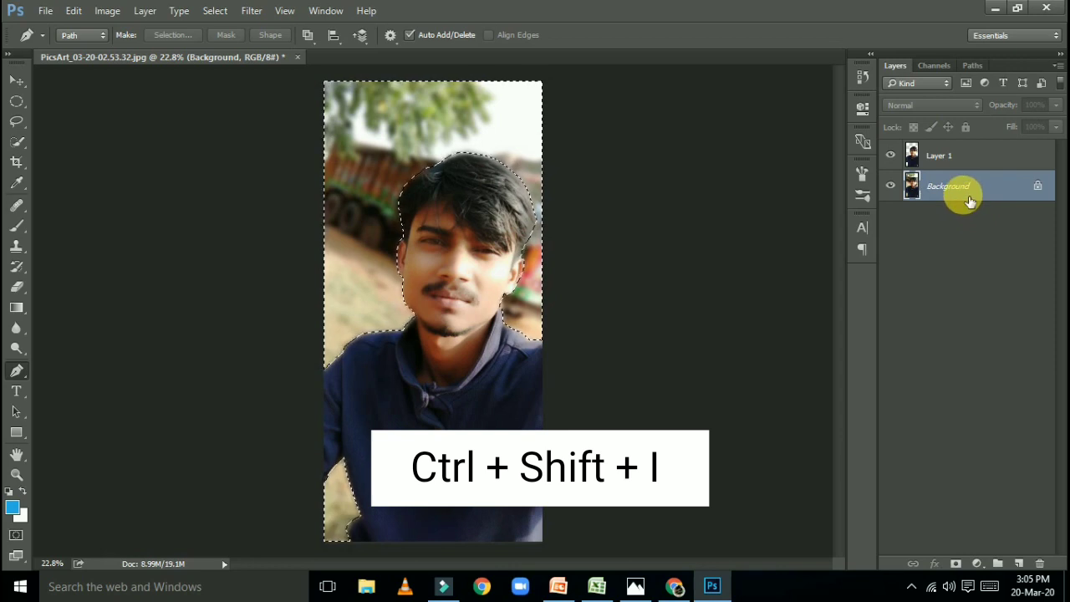
{"action": "key", "text": "ctrl+j"}
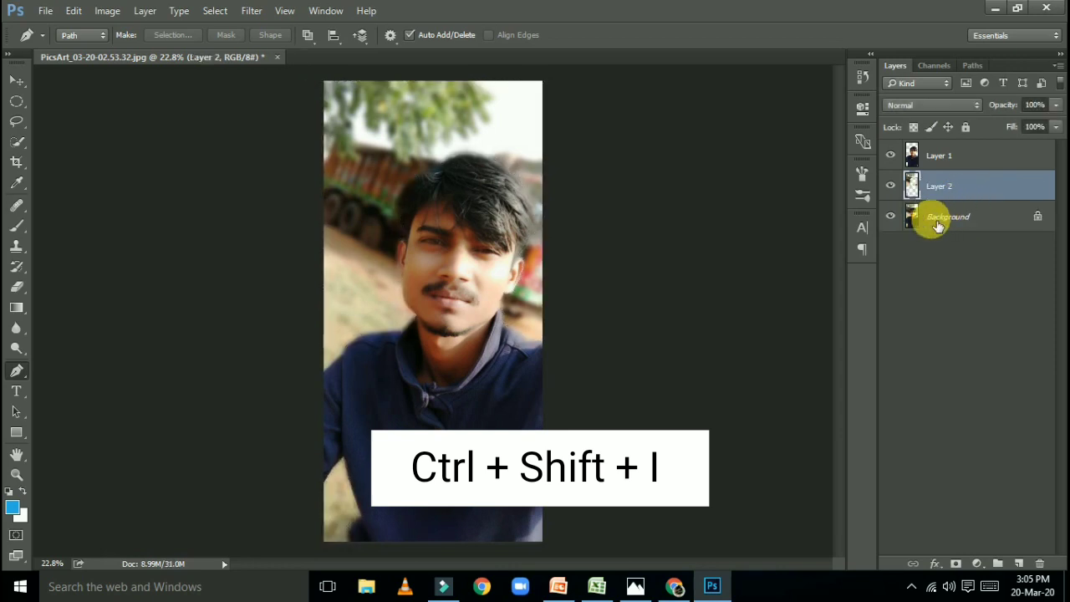
{"action": "left_click", "coordinate": [939, 224]}
{"action": "left_click", "coordinate": [891, 217]}
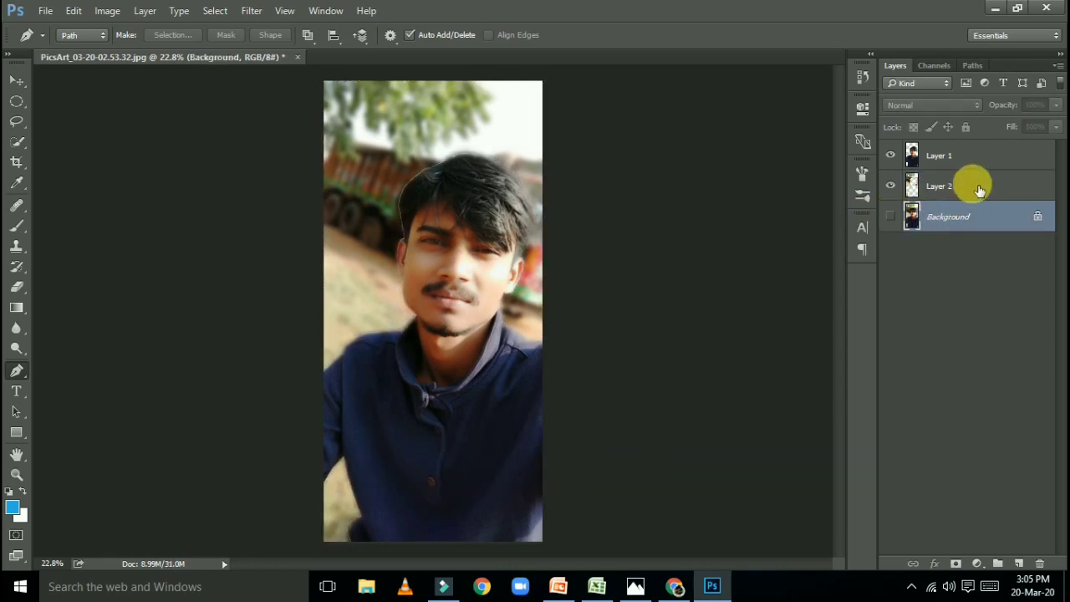
{"action": "scroll", "coordinate": [310, 230], "scroll_direction": "up", "scroll_amount": 2}
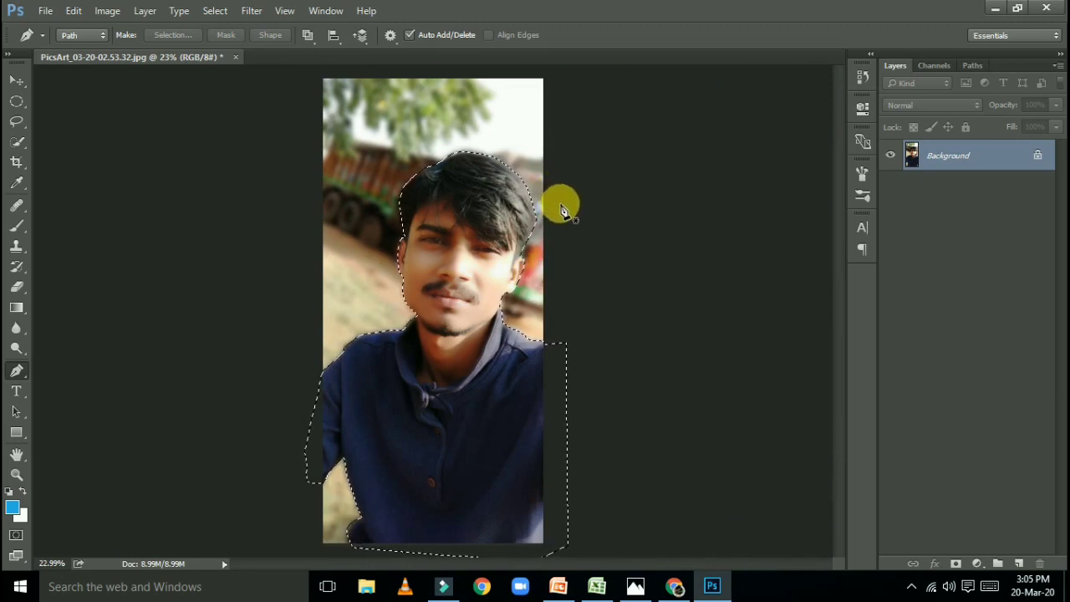
{"action": "scroll", "coordinate": [563, 209], "scroll_direction": "up", "scroll_amount": 1}
{"action": "scroll", "coordinate": [709, 211], "scroll_direction": "down", "scroll_amount": 1}
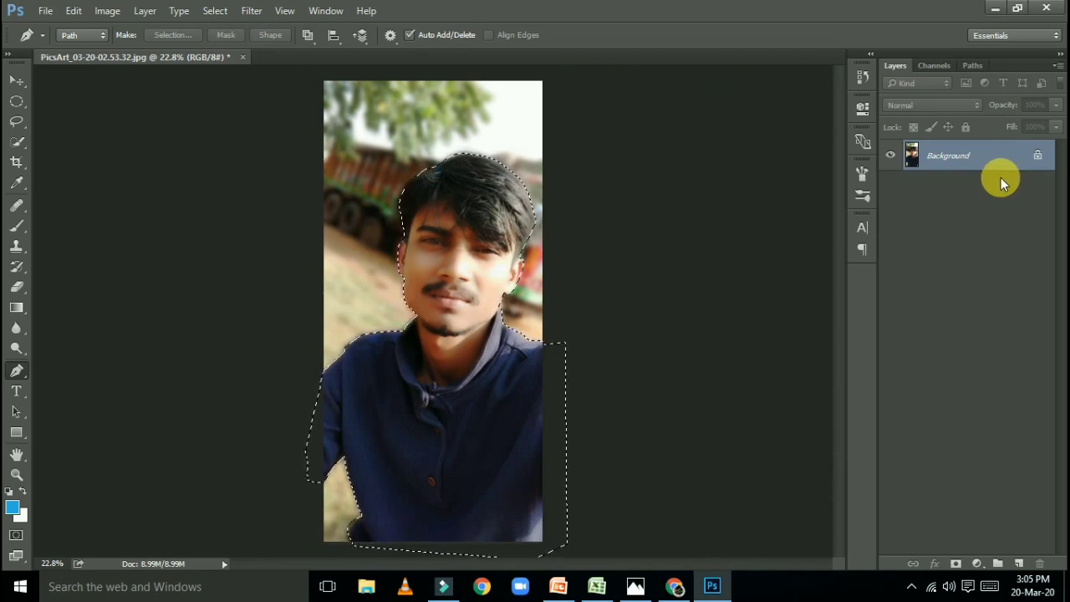
Redo the split: person on Layer 1, inverted surroundings copied from Background to Layer 2
{"action": "key", "text": "ctrl+j"}
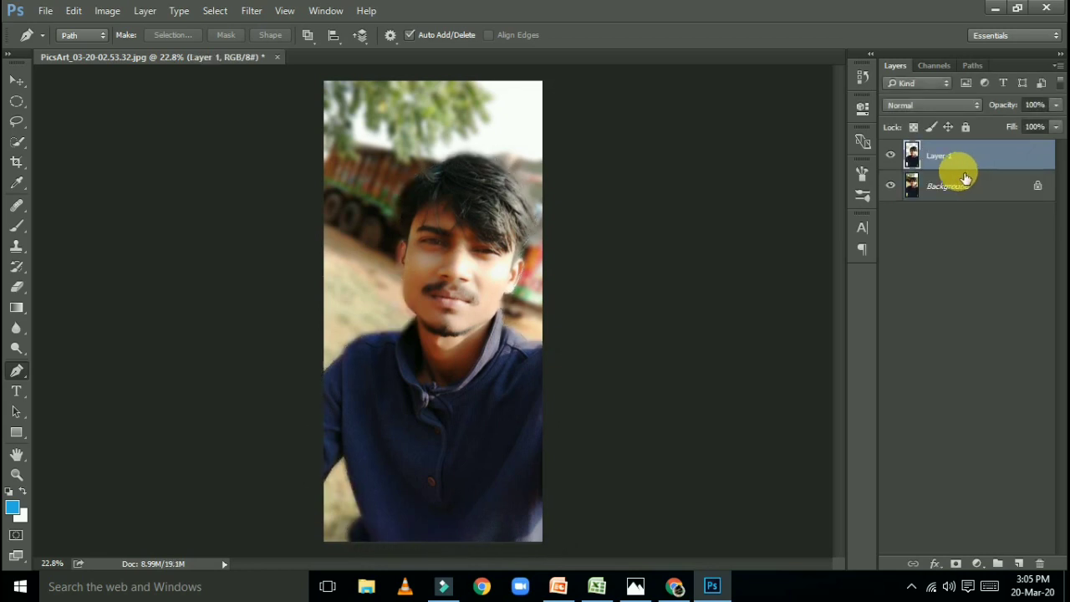
{"action": "left_click", "coordinate": [913, 157], "text": "ctrl"}
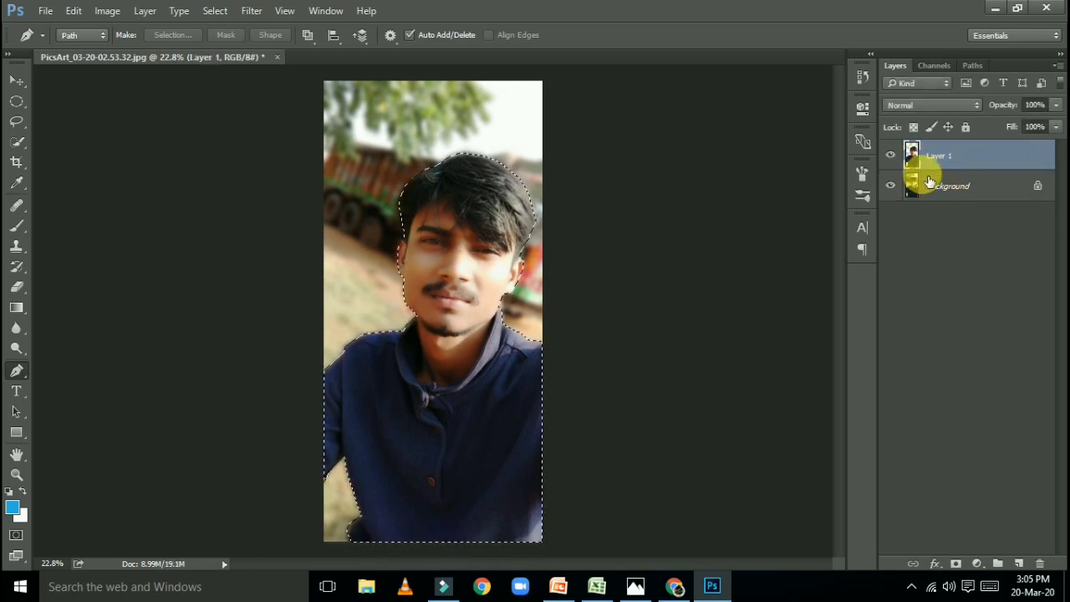
{"action": "left_click", "coordinate": [946, 196]}
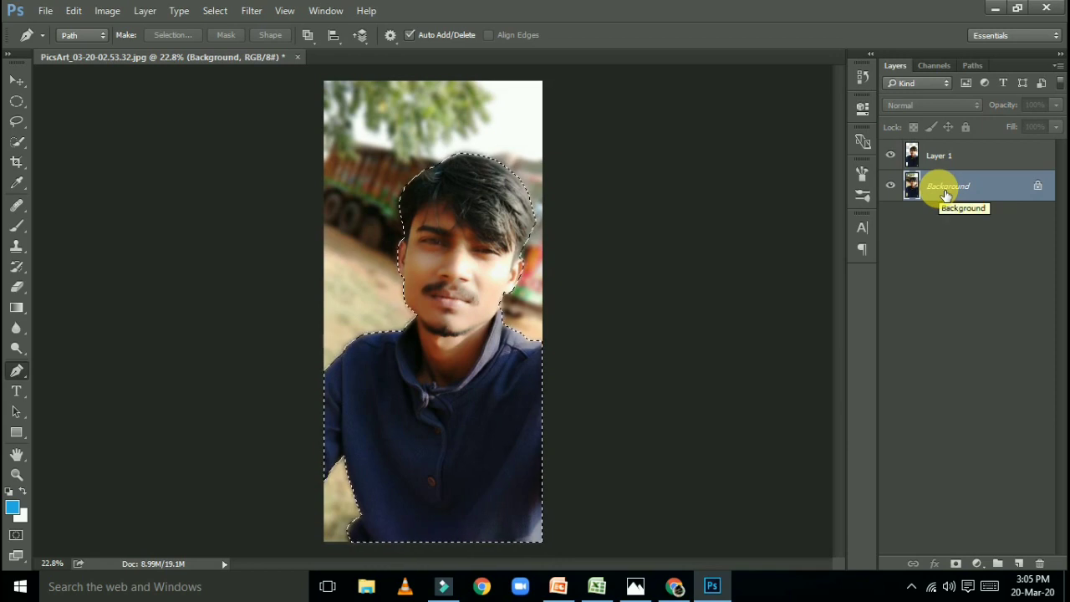
{"action": "key", "text": "ctrl+shift+i"}
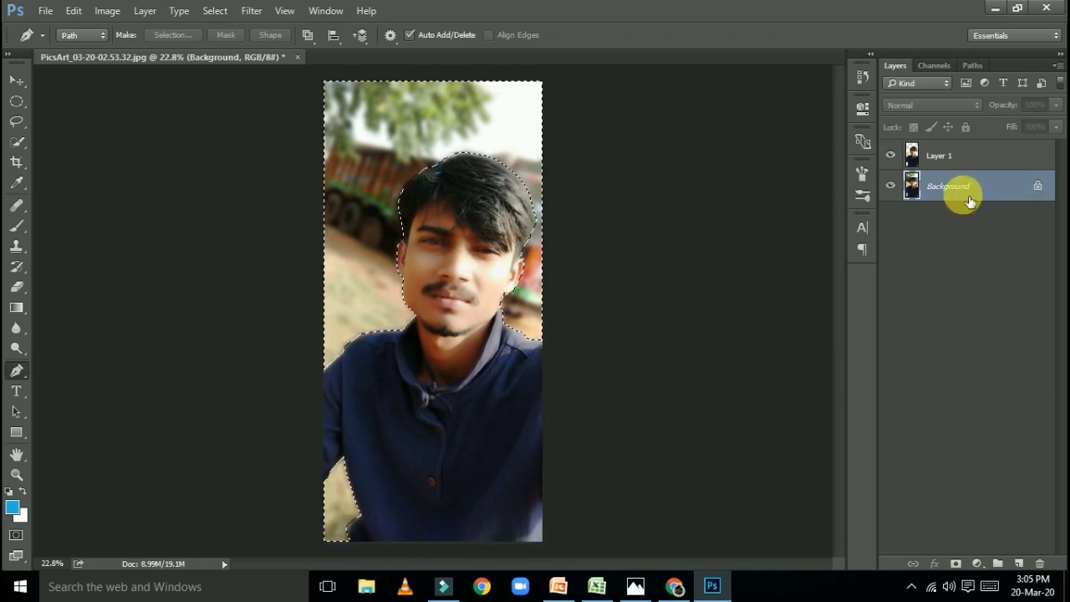
{"action": "key", "text": "ctrl+j"}
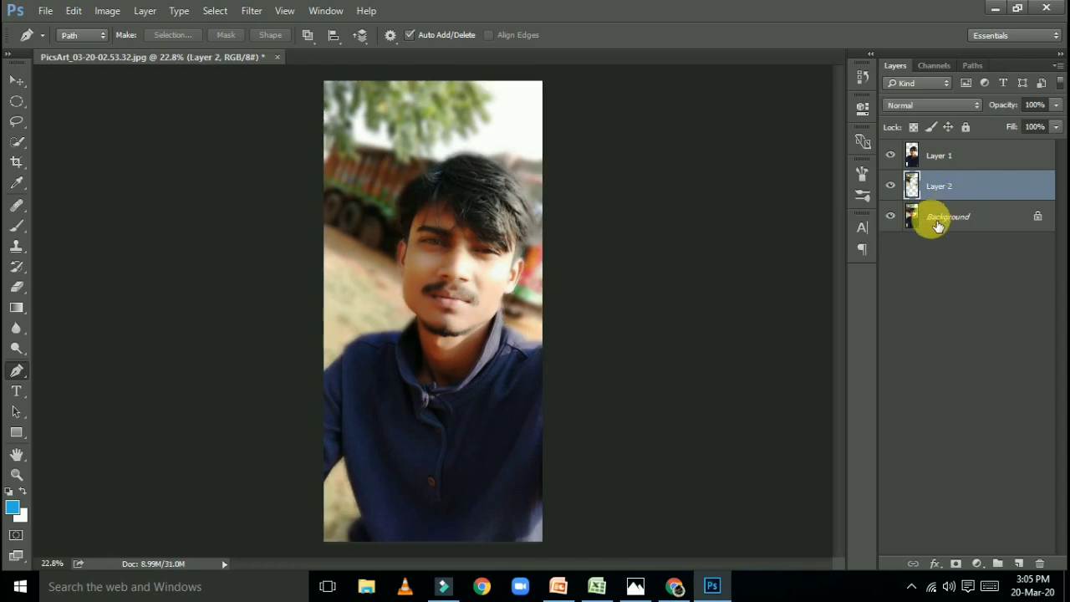
{"action": "left_click", "coordinate": [937, 224]}
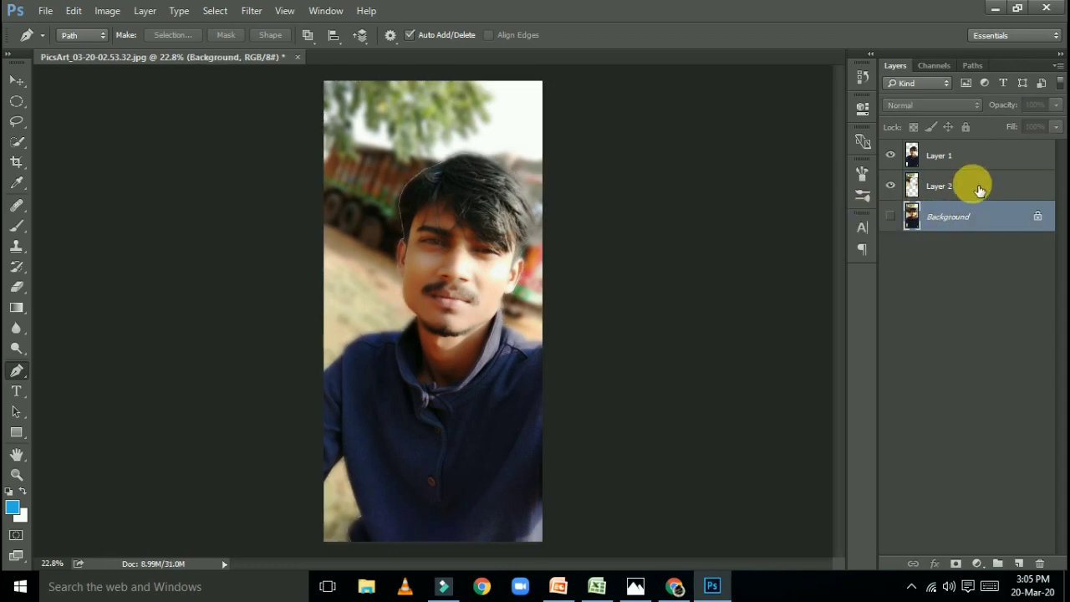
{"action": "scroll", "coordinate": [311, 227], "scroll_direction": "up", "scroll_amount": 1}
{"action": "scroll", "coordinate": [402, 222], "scroll_direction": "up", "scroll_amount": 1}
{"action": "scroll", "coordinate": [400, 219], "scroll_direction": "up", "scroll_amount": 1}
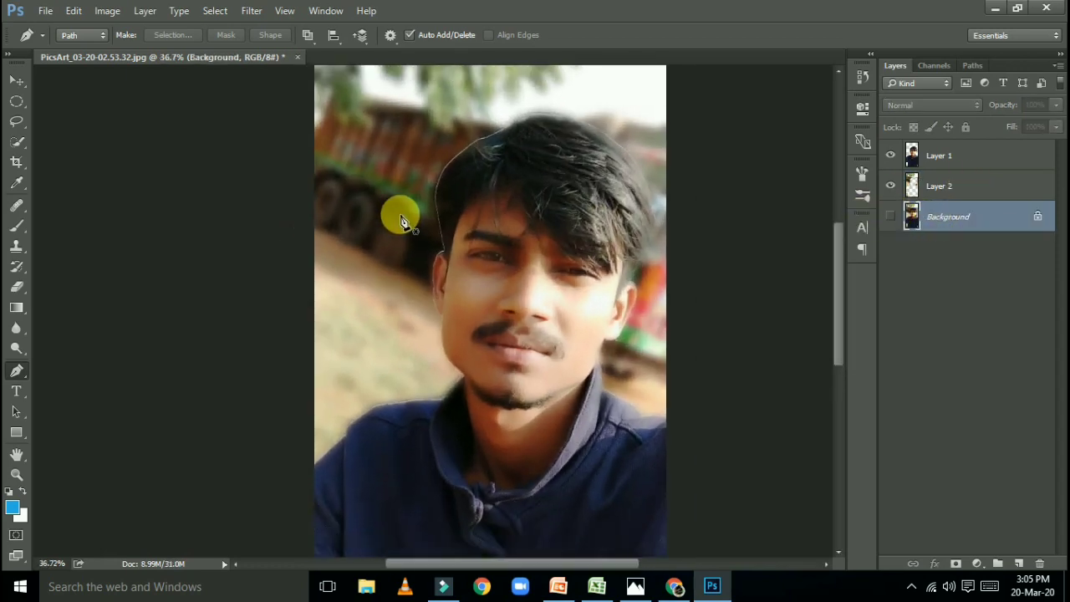
{"action": "scroll", "coordinate": [399, 215], "scroll_direction": "down", "scroll_amount": 2}
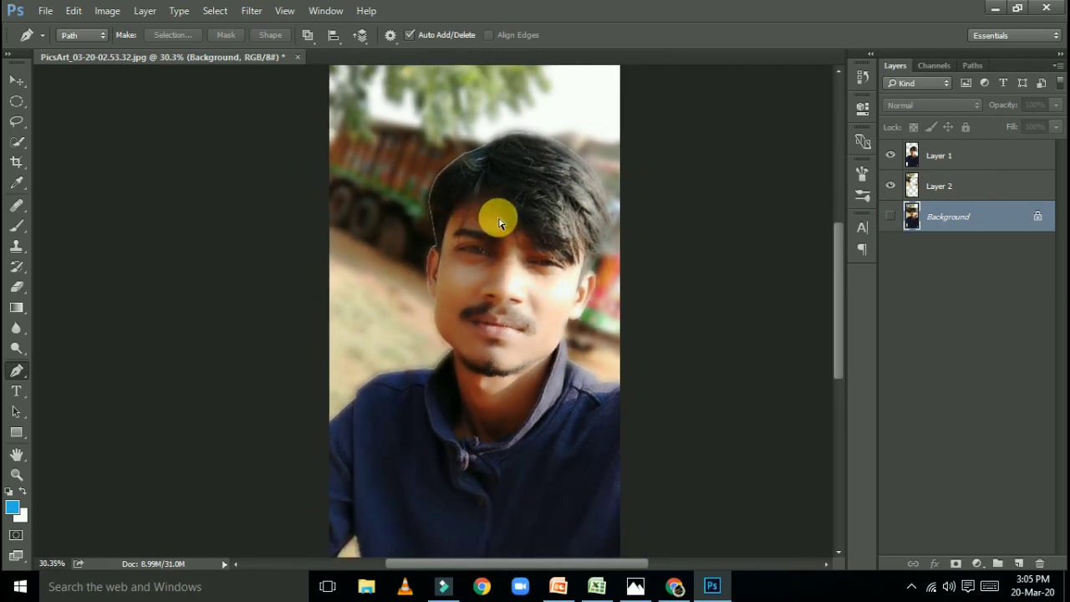
{"action": "scroll", "coordinate": [500, 223], "scroll_direction": "up", "scroll_amount": 1}
Check Layer 2 and Layer 1, then hide the Background layer
{"action": "left_click", "coordinate": [968, 194]}
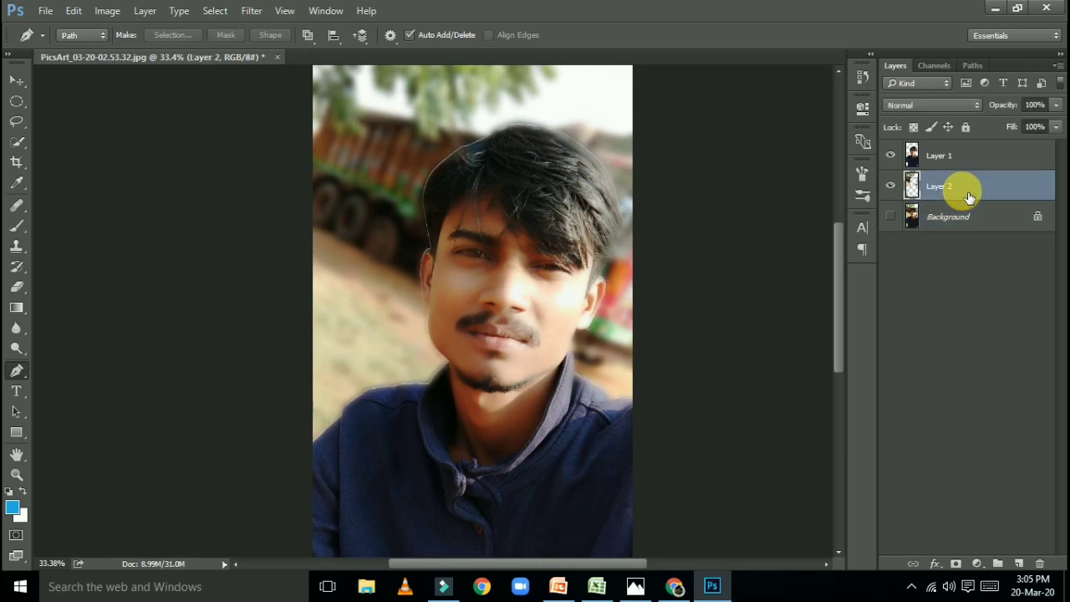
{"action": "left_click", "coordinate": [965, 163]}
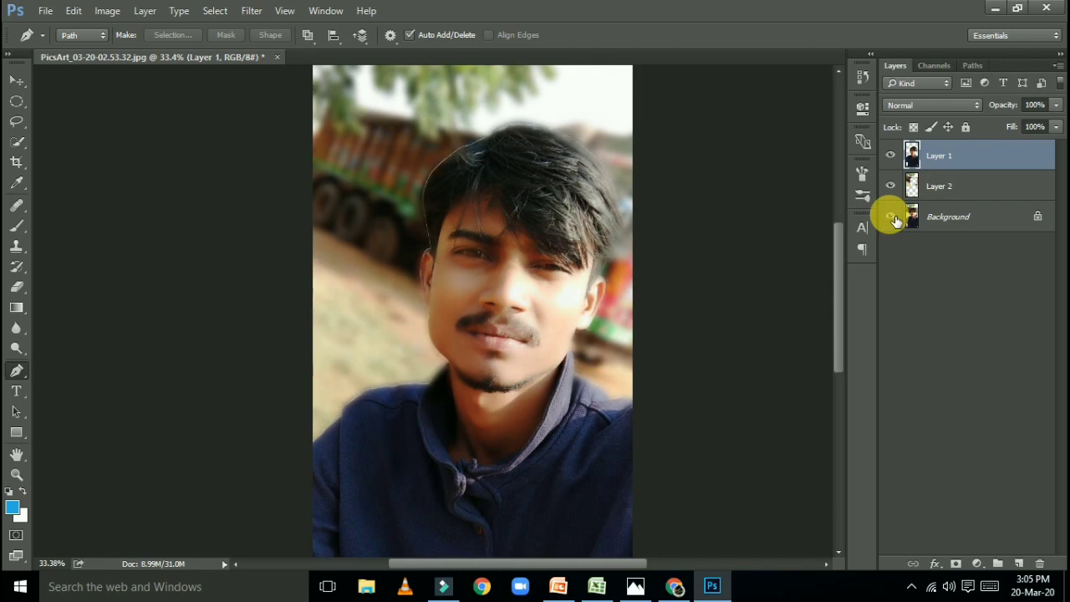
{"action": "left_click", "coordinate": [930, 217]}
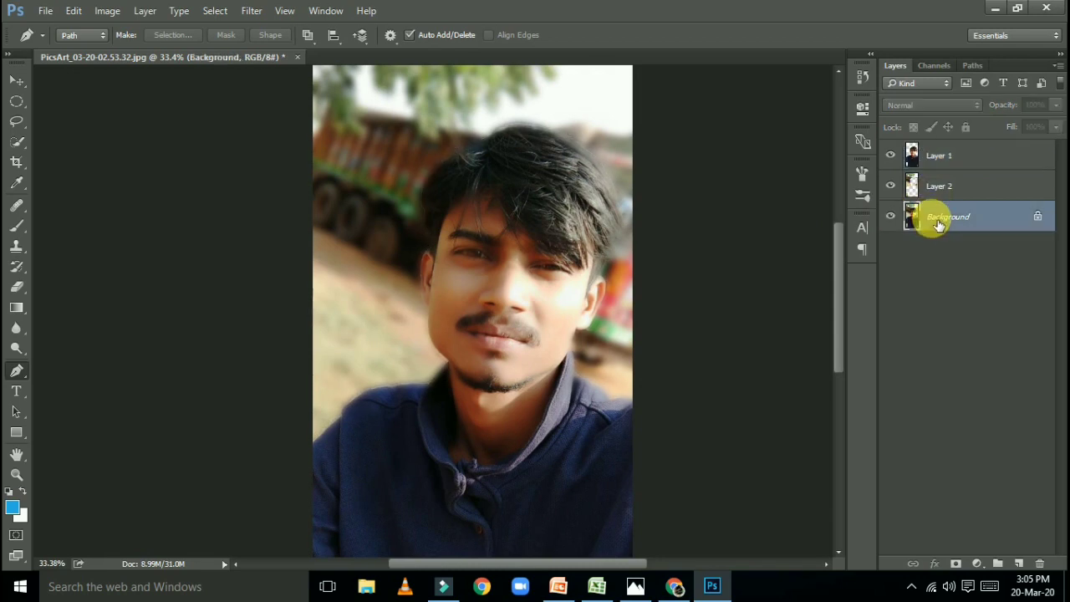
{"action": "left_click", "coordinate": [892, 217]}
{"action": "left_click", "coordinate": [947, 162]}
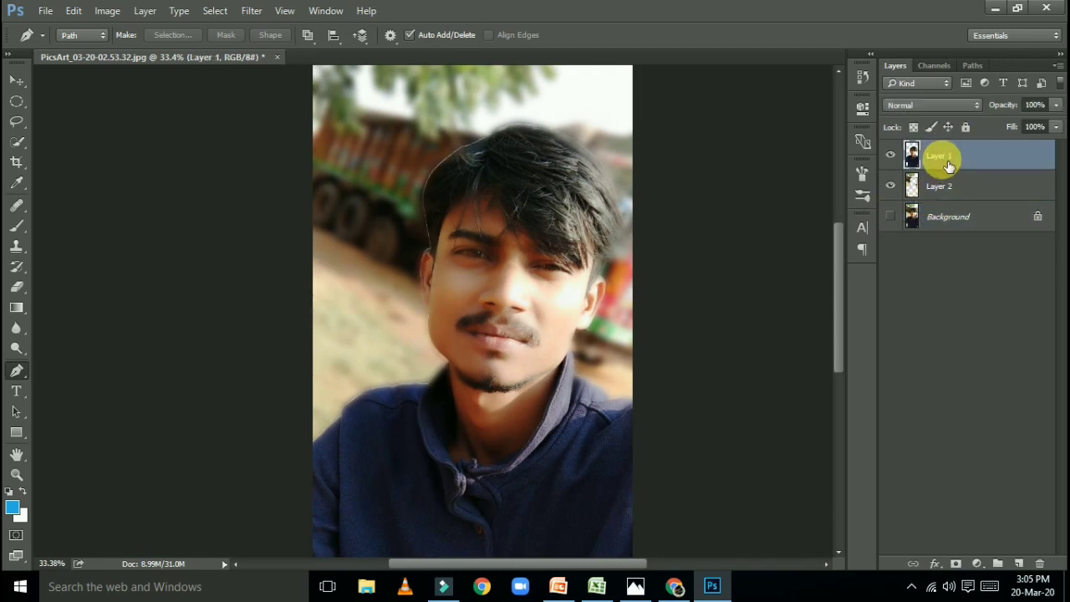
Free Transform the Layer 1 cut-out to about 102%, undoing stray drags, and commit
{"action": "key", "text": "ctrl+t"}
{"action": "key", "text": "ctrl+0"}
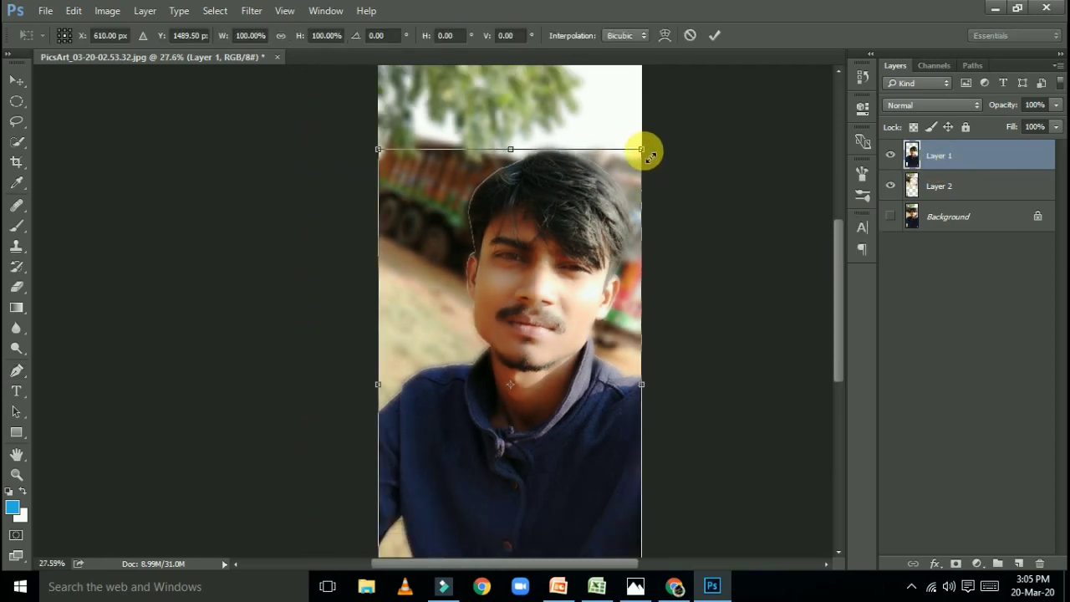
{"action": "left_click_drag", "start_coordinate": [642, 150], "coordinate": [648, 144]}
{"action": "key", "text": "ctrl+0"}
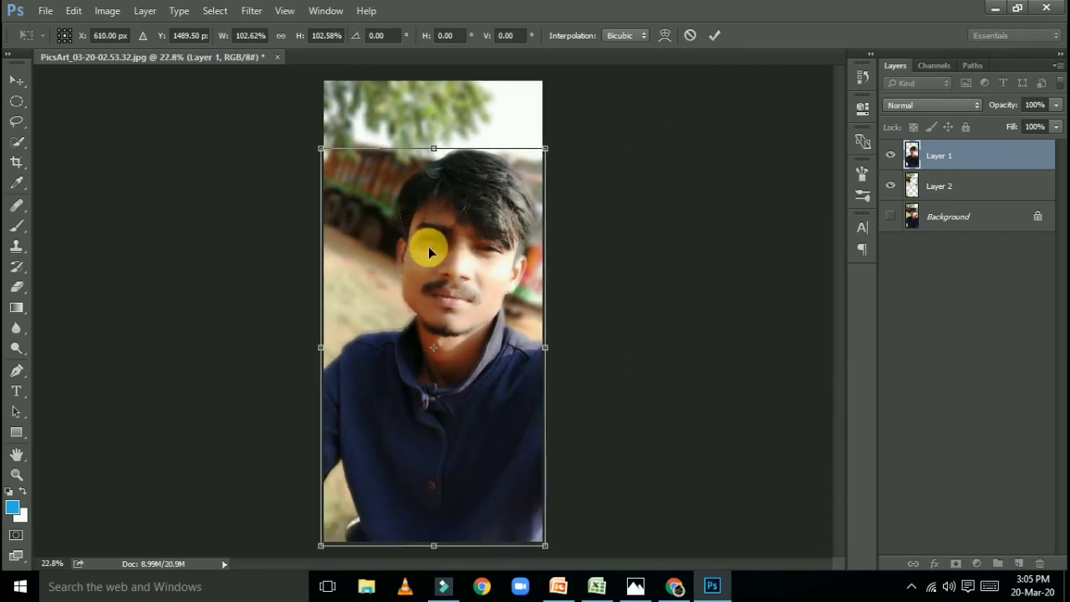
{"action": "scroll", "coordinate": [401, 245], "scroll_direction": "up", "scroll_amount": 1}
{"action": "scroll", "coordinate": [401, 246], "scroll_direction": "down", "scroll_amount": 1}
{"action": "key", "text": "ctrl+z"}
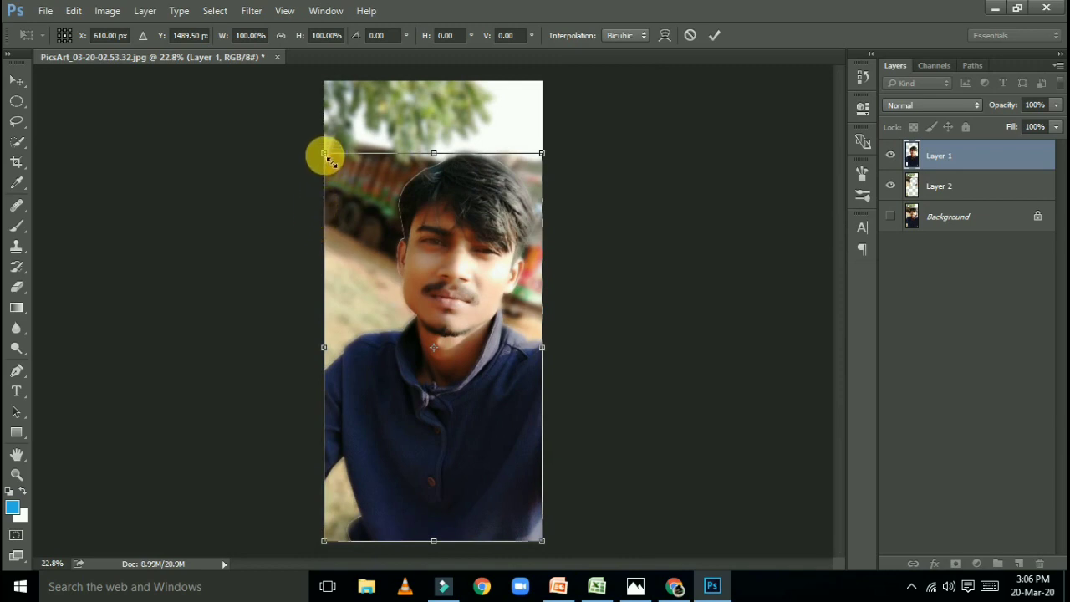
{"action": "left_click_drag", "start_coordinate": [325, 156], "coordinate": [322, 151]}
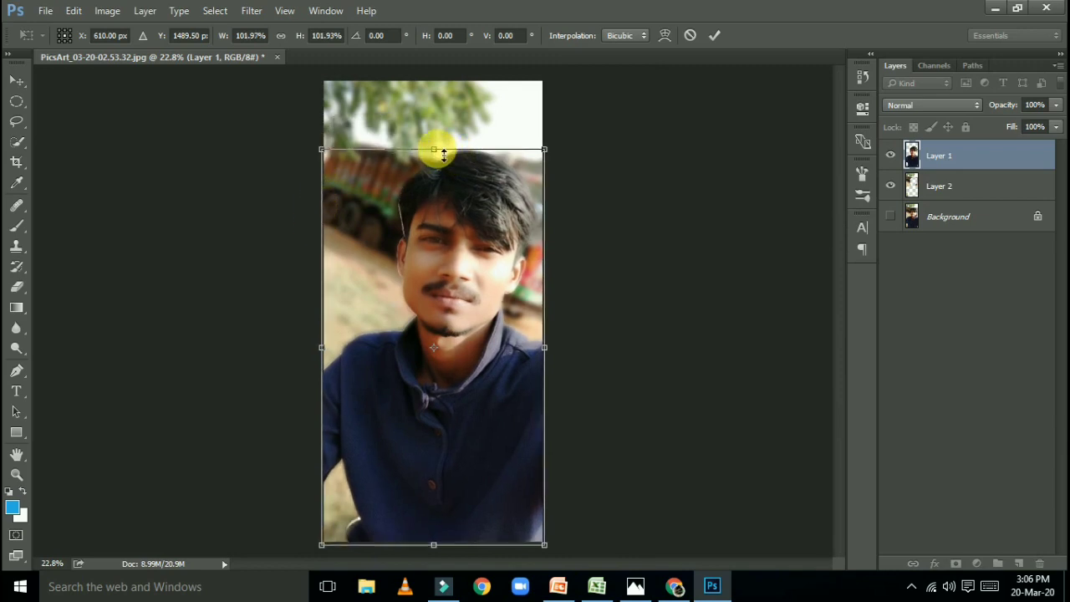
{"action": "left_click_drag", "start_coordinate": [438, 151], "coordinate": [435, 158]}
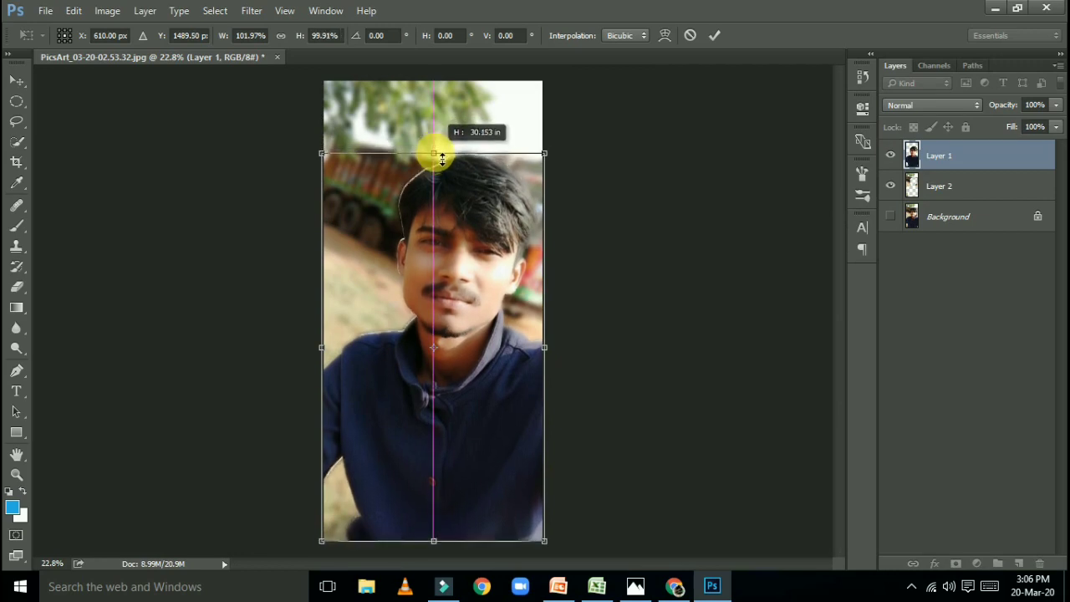
{"action": "key", "text": "ctrl+z"}
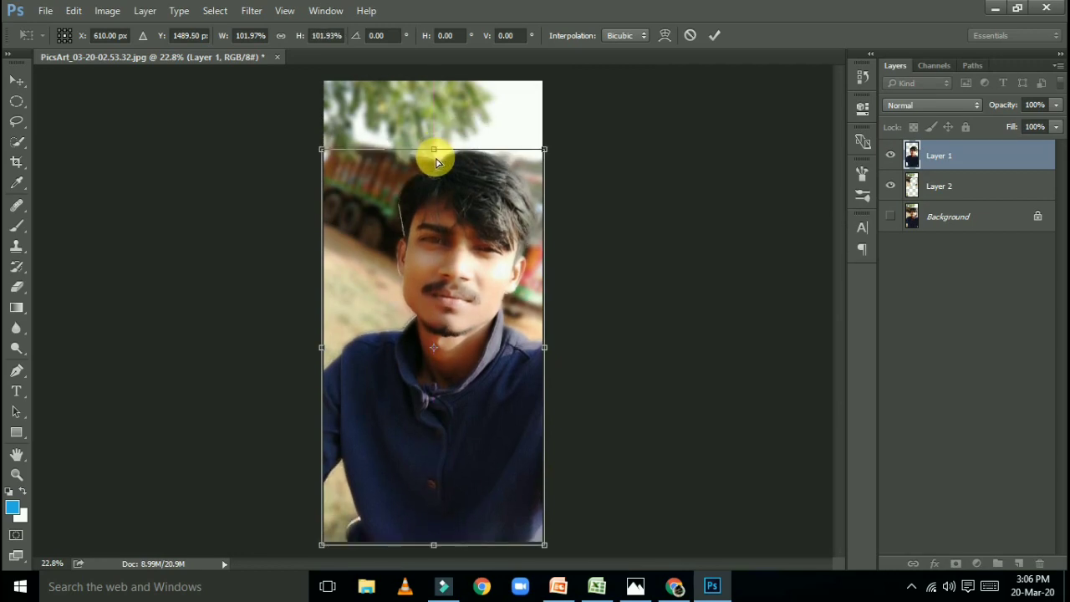
{"action": "left_click", "coordinate": [690, 35]}
{"action": "key", "text": "p"}
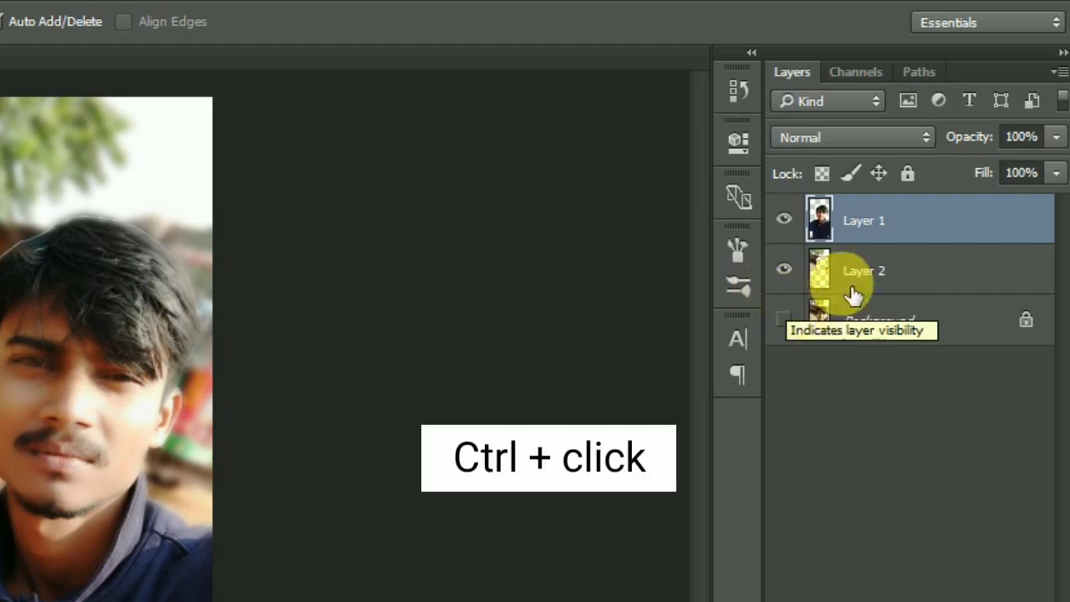
Load Layer 1's outline, brush the figure solid light grey, then deselect
{"action": "left_click", "coordinate": [820, 221], "text": "ctrl"}
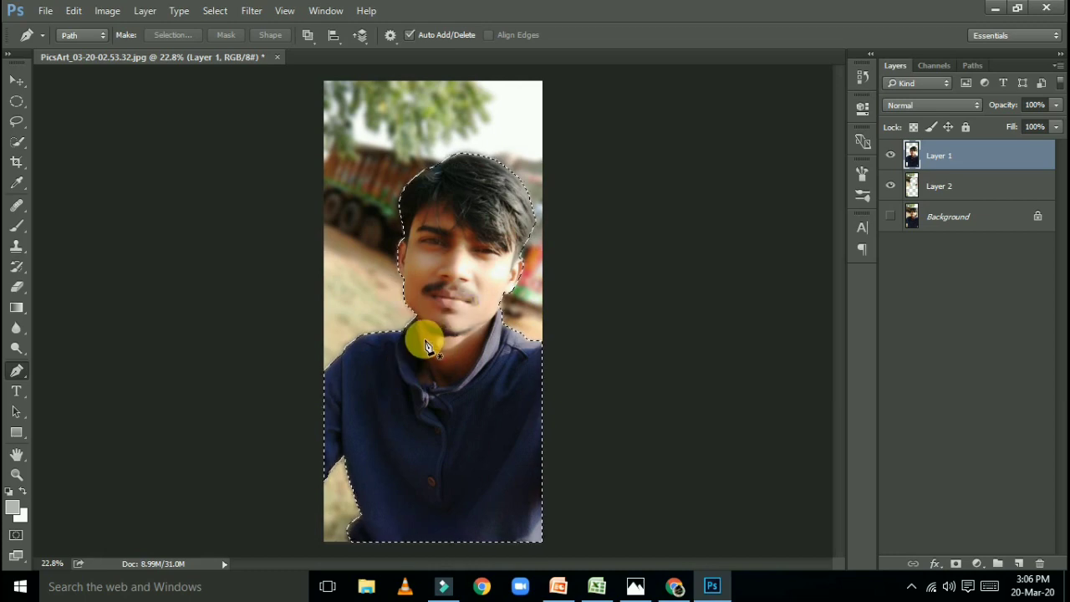
{"action": "key", "text": "b"}
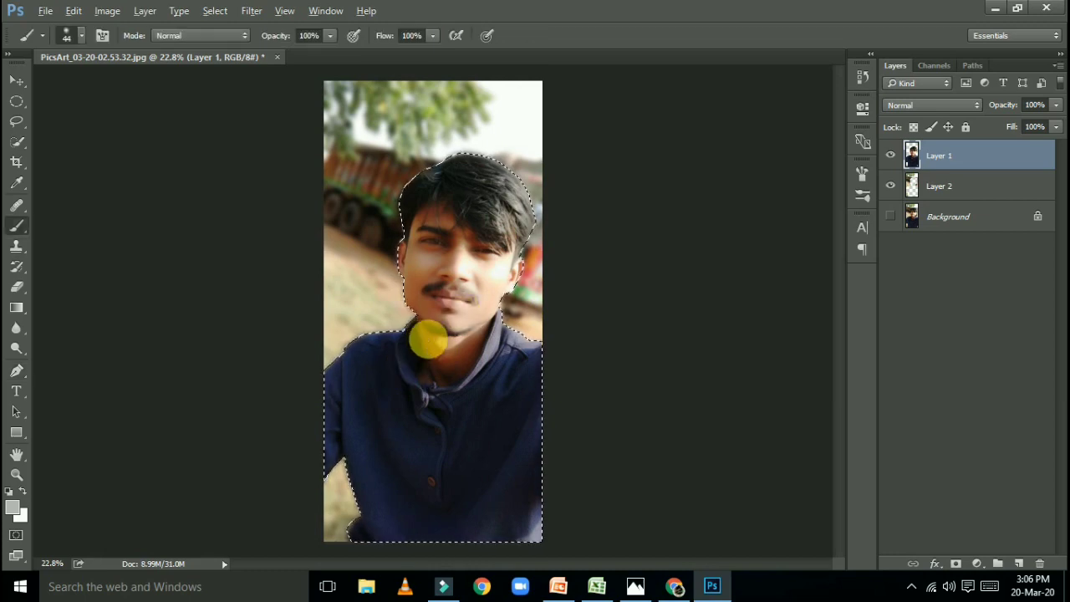
{"action": "mouse_move", "coordinate": [430, 335]}
{"action": "left_mouse_down"}
{"action": "mouse_move", "coordinate": [425, 388]}
{"action": "mouse_move", "coordinate": [390, 403]}
{"action": "mouse_move", "coordinate": [538, 286]}
{"action": "mouse_move", "coordinate": [471, 250]}
{"action": "mouse_move", "coordinate": [442, 198]}
{"action": "mouse_move", "coordinate": [508, 255]}
{"action": "mouse_move", "coordinate": [492, 201]}
{"action": "mouse_move", "coordinate": [527, 280]}
{"action": "mouse_move", "coordinate": [499, 318]}
{"action": "mouse_move", "coordinate": [514, 272]}
{"action": "mouse_move", "coordinate": [521, 432]}
{"action": "mouse_move", "coordinate": [472, 394]}
{"action": "mouse_move", "coordinate": [377, 460]}
{"action": "mouse_move", "coordinate": [350, 521]}
{"action": "mouse_move", "coordinate": [585, 506]}
{"action": "mouse_move", "coordinate": [695, 521]}
{"action": "mouse_move", "coordinate": [437, 553]}
{"action": "mouse_move", "coordinate": [541, 479]}
{"action": "left_mouse_up"}
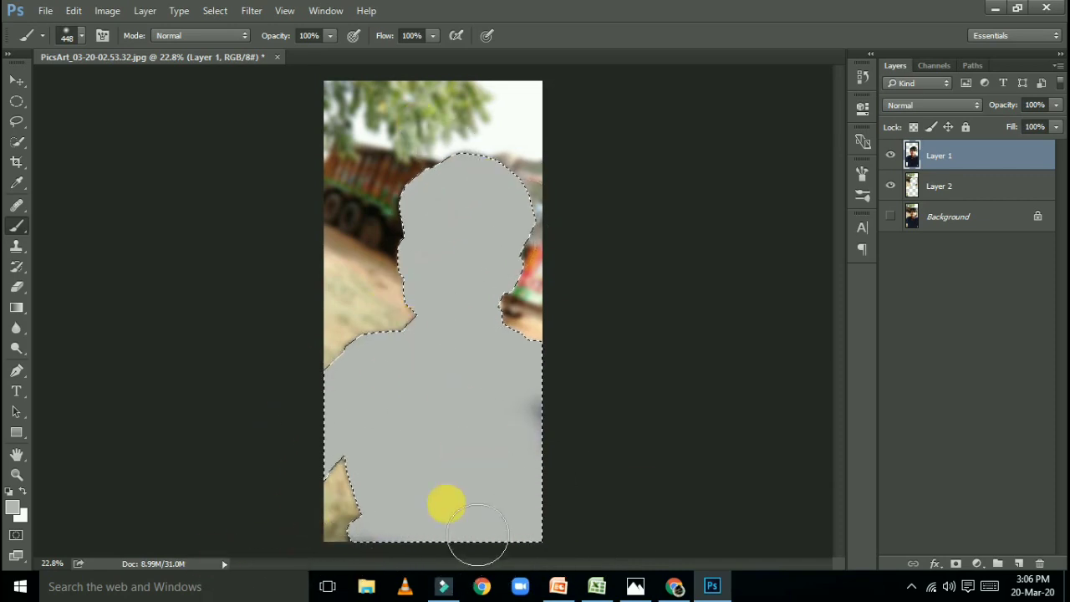
{"action": "key", "text": "ctrl+d"}
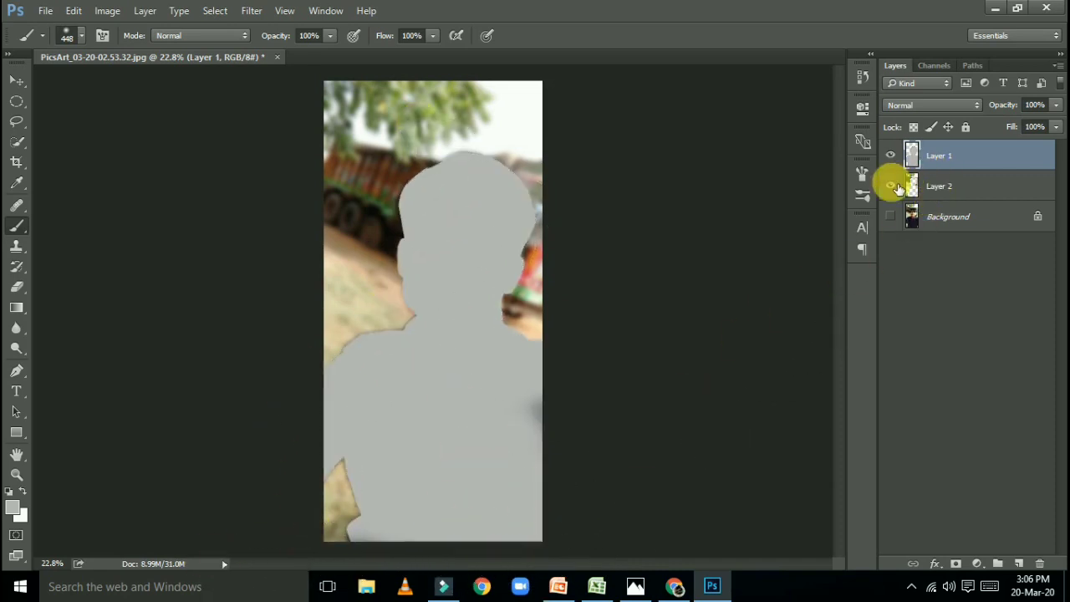
{"action": "left_click", "coordinate": [915, 187]}
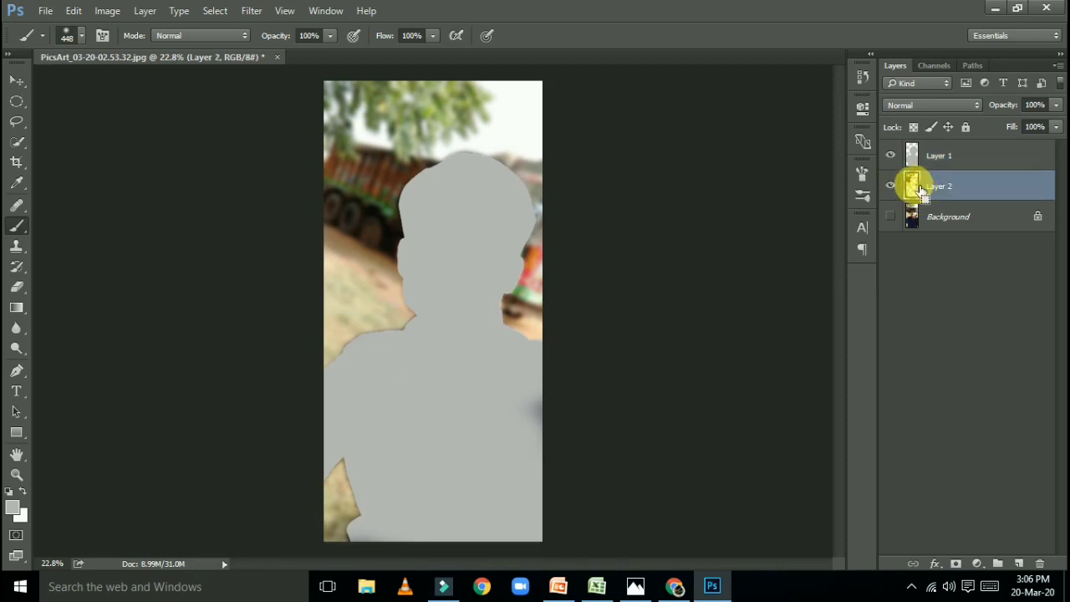
Load Layer 2's contents and brush the background solid black around the grey figure
{"action": "left_click", "coordinate": [913, 186], "text": "ctrl"}
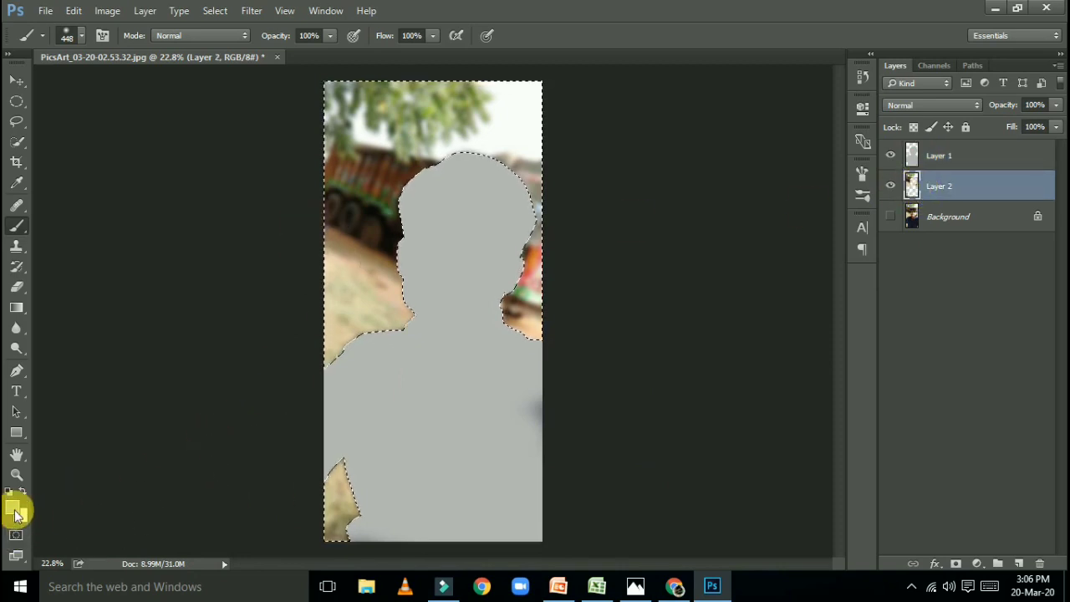
{"action": "left_click", "coordinate": [372, 303]}
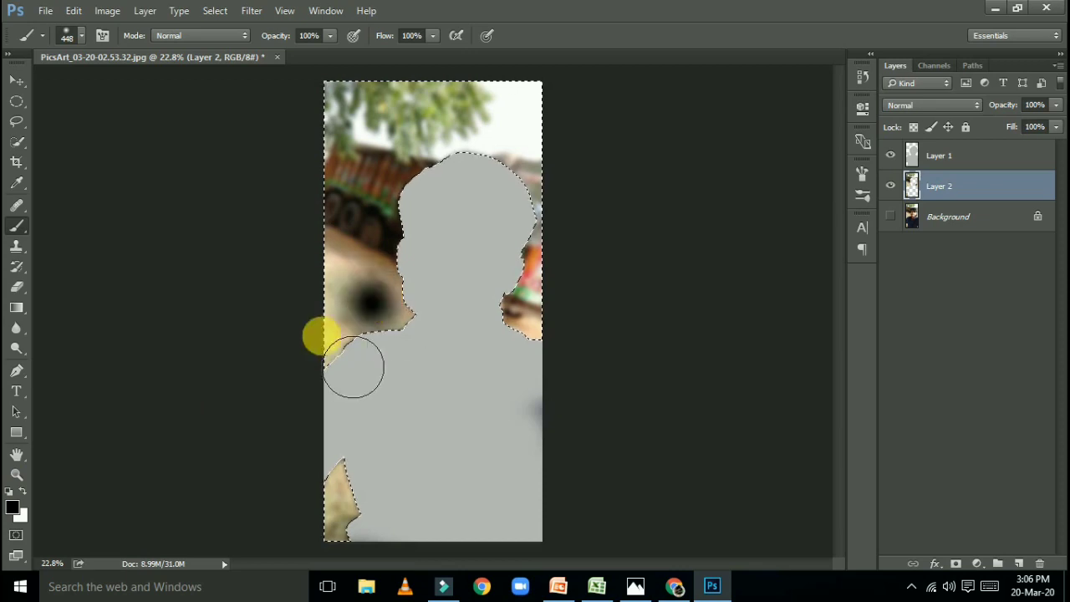
{"action": "mouse_move", "coordinate": [354, 367]}
{"action": "left_mouse_down"}
{"action": "mouse_move", "coordinate": [282, 358]}
{"action": "mouse_move", "coordinate": [461, 256]}
{"action": "mouse_move", "coordinate": [461, 163]}
{"action": "mouse_move", "coordinate": [407, 156]}
{"action": "mouse_move", "coordinate": [510, 107]}
{"action": "mouse_move", "coordinate": [312, 107]}
{"action": "mouse_move", "coordinate": [481, 179]}
{"action": "mouse_move", "coordinate": [500, 363]}
{"action": "mouse_move", "coordinate": [586, 222]}
{"action": "mouse_move", "coordinate": [330, 419]}
{"action": "mouse_move", "coordinate": [397, 568]}
{"action": "left_mouse_up"}
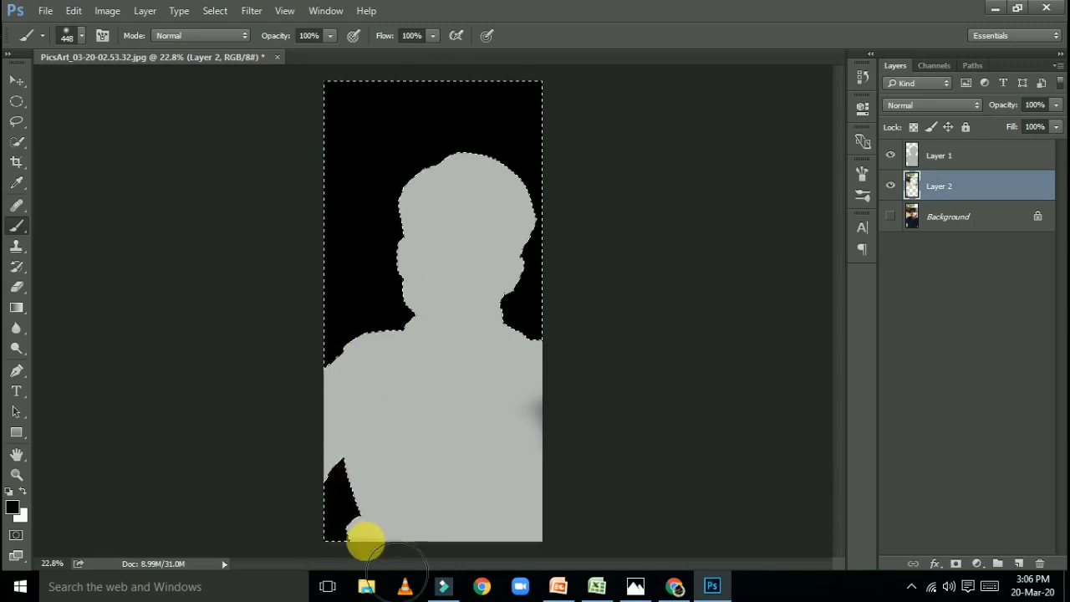
{"action": "key", "text": "ctrl+d"}
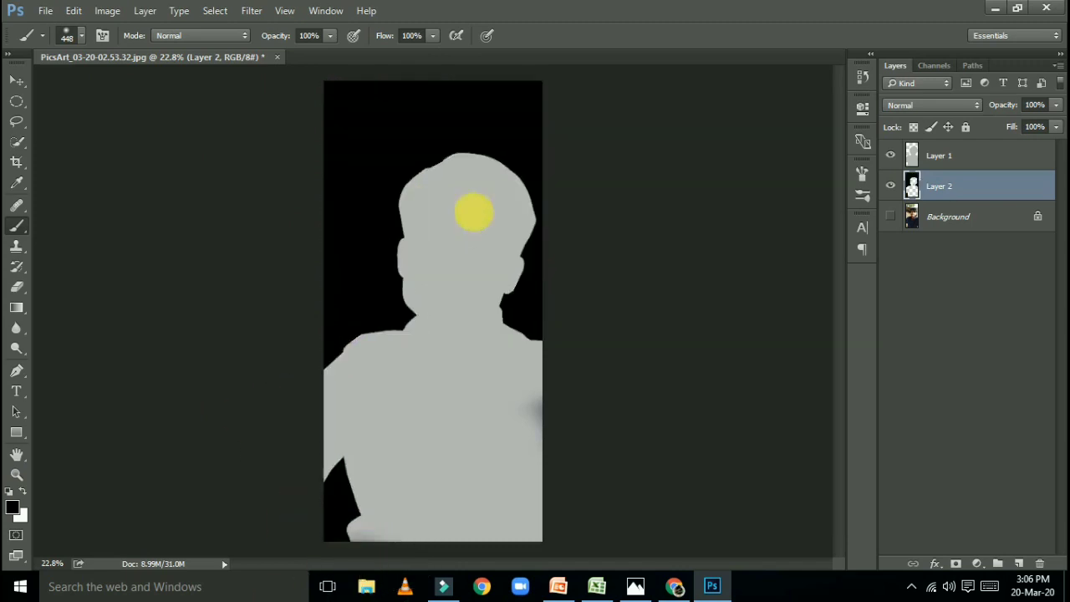
{"action": "scroll", "coordinate": [593, 269], "scroll_direction": "down", "scroll_amount": 1}
{"action": "scroll", "coordinate": [667, 297], "scroll_direction": "down", "scroll_amount": 1}
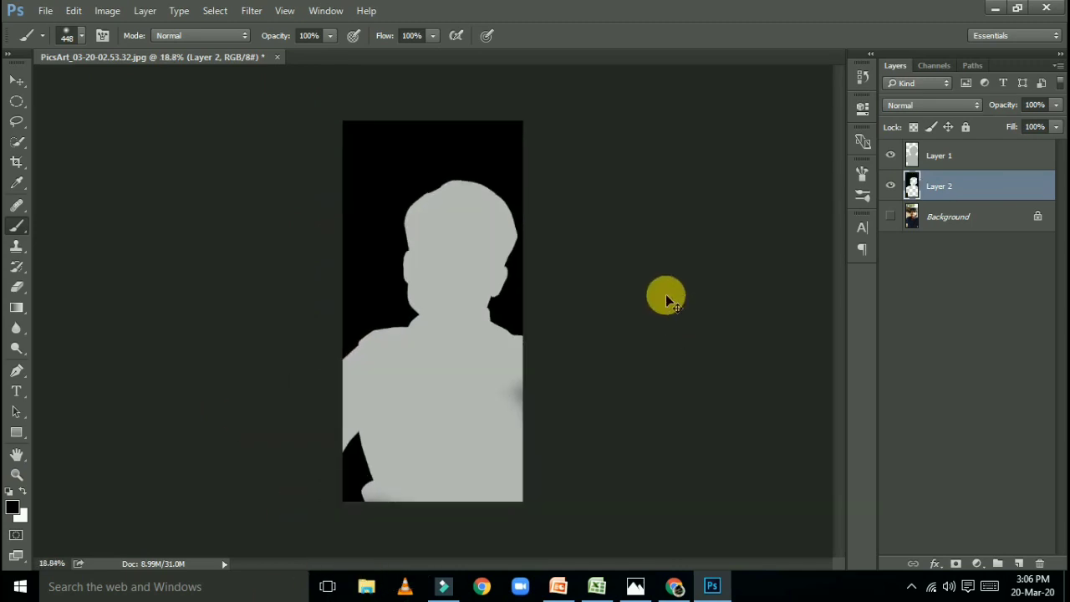
{"action": "key", "text": "ctrl+shift+s"}
{"action": "left_click", "coordinate": [553, 390]}
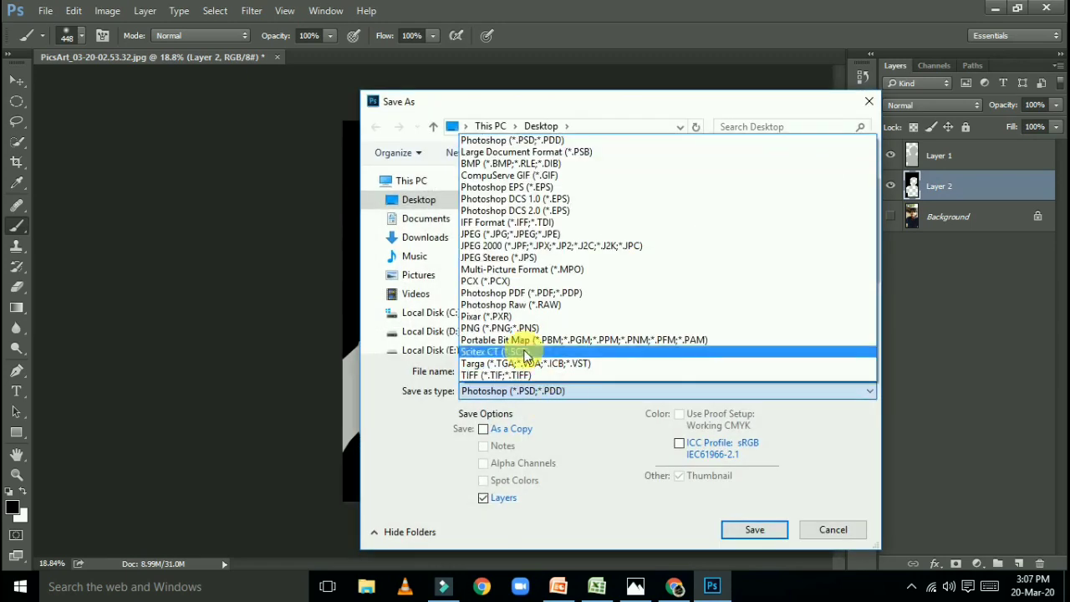
{"action": "left_click", "coordinate": [504, 235]}
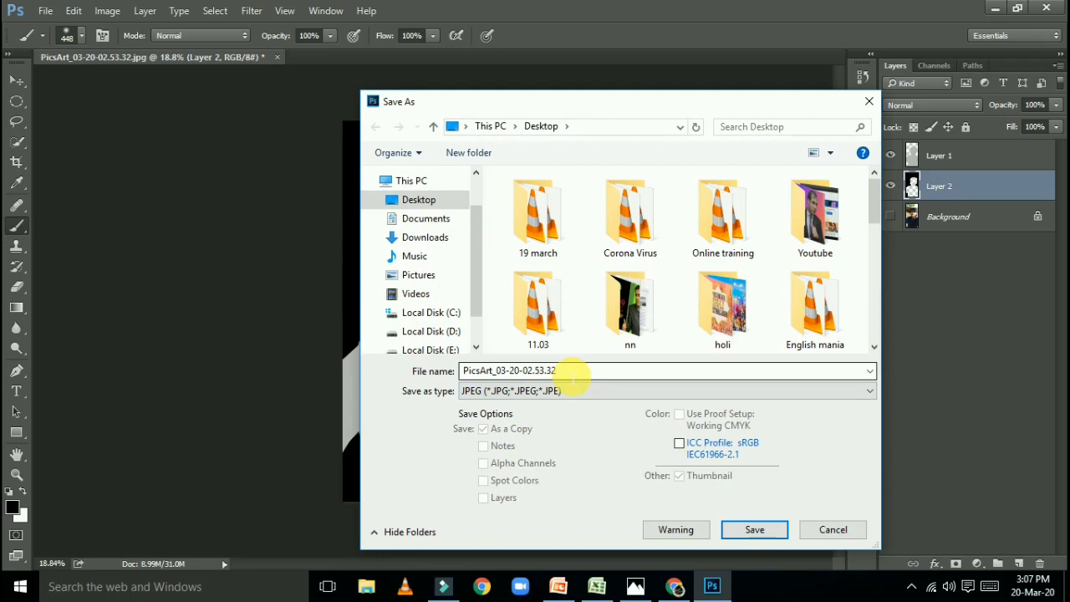
{"action": "double_click", "coordinate": [572, 375]}
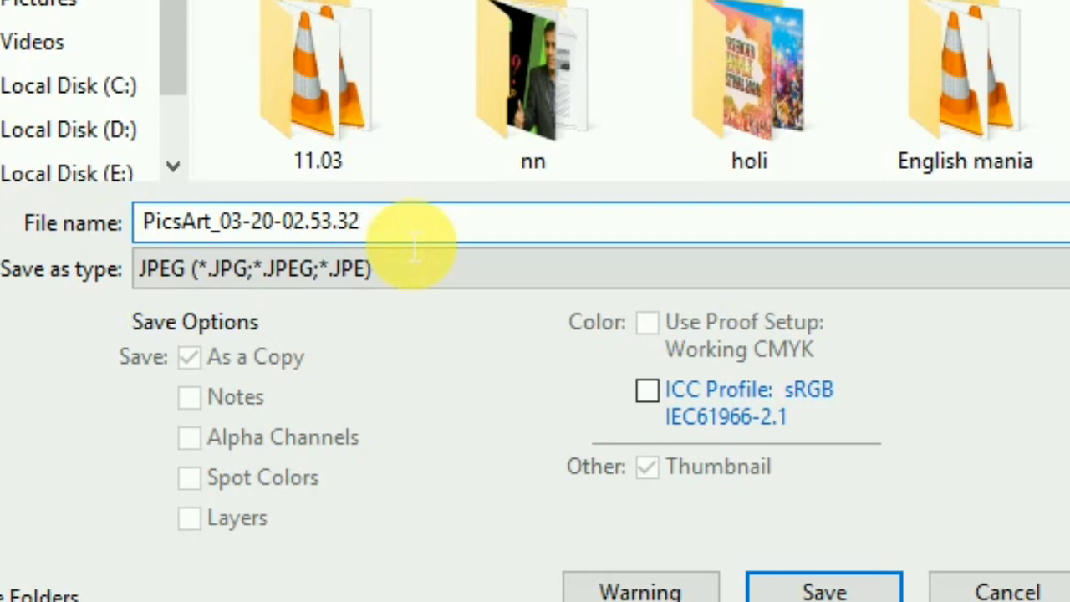
{"action": "type", "text": "-"}
{"action": "key", "text": "BackSpace"}
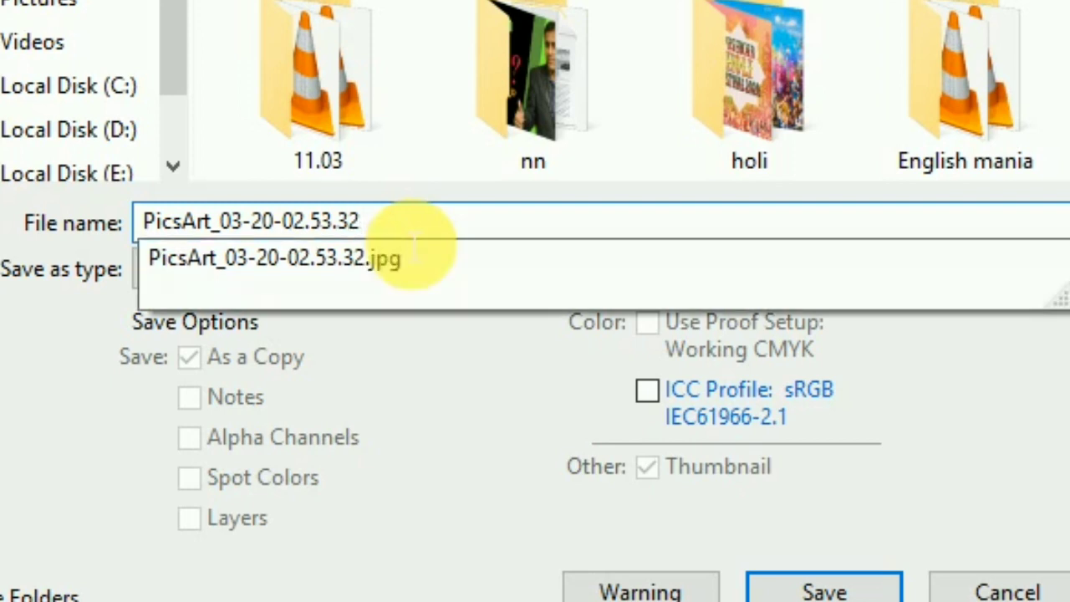
{"action": "type", "text": "_"}
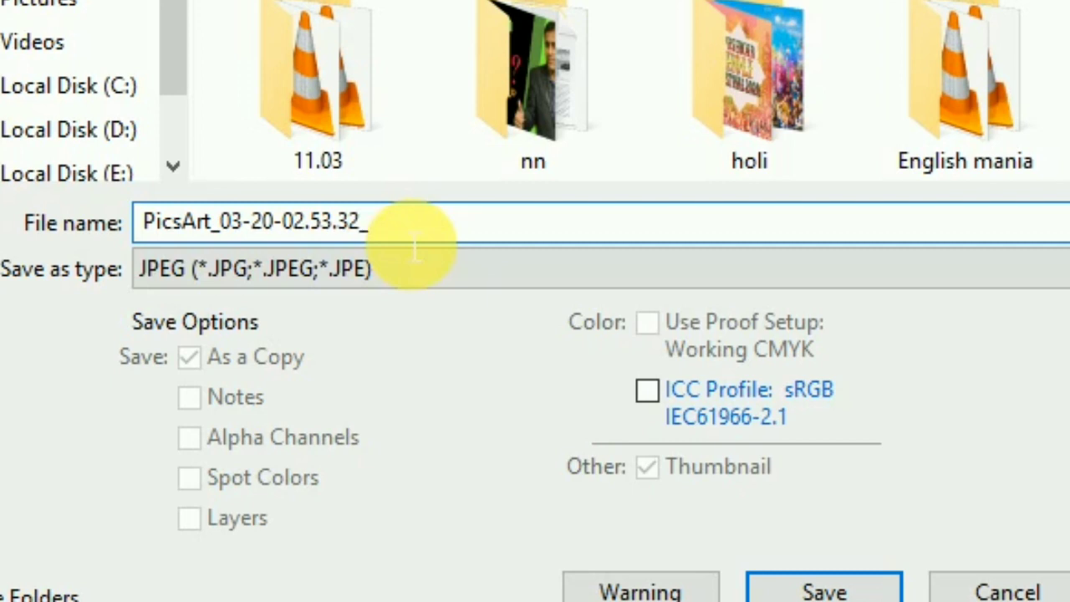
{"action": "type", "text": "depth"}
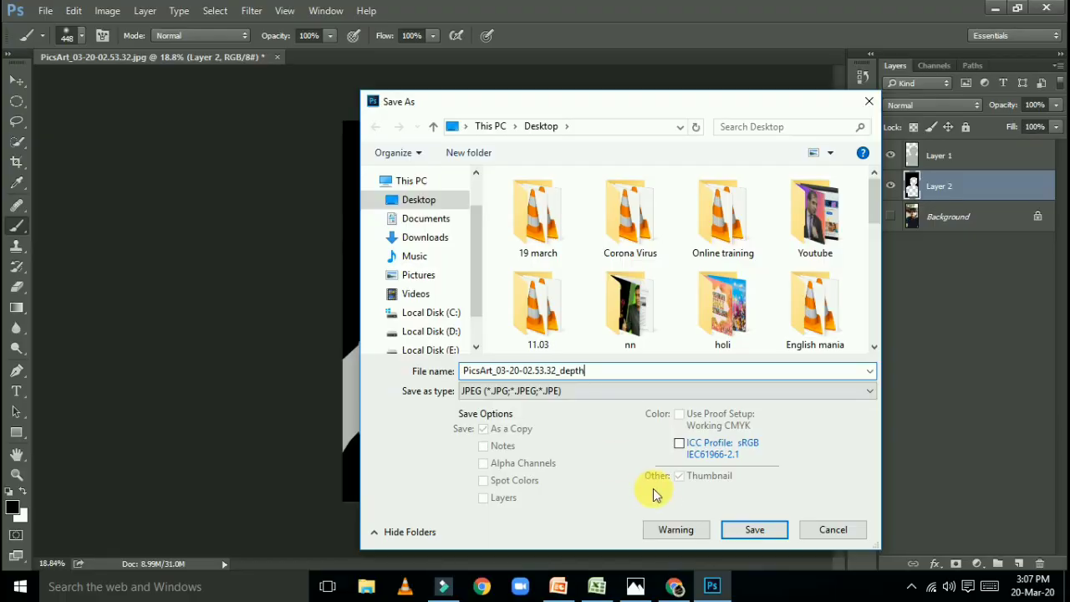
{"action": "left_click", "coordinate": [740, 531]}
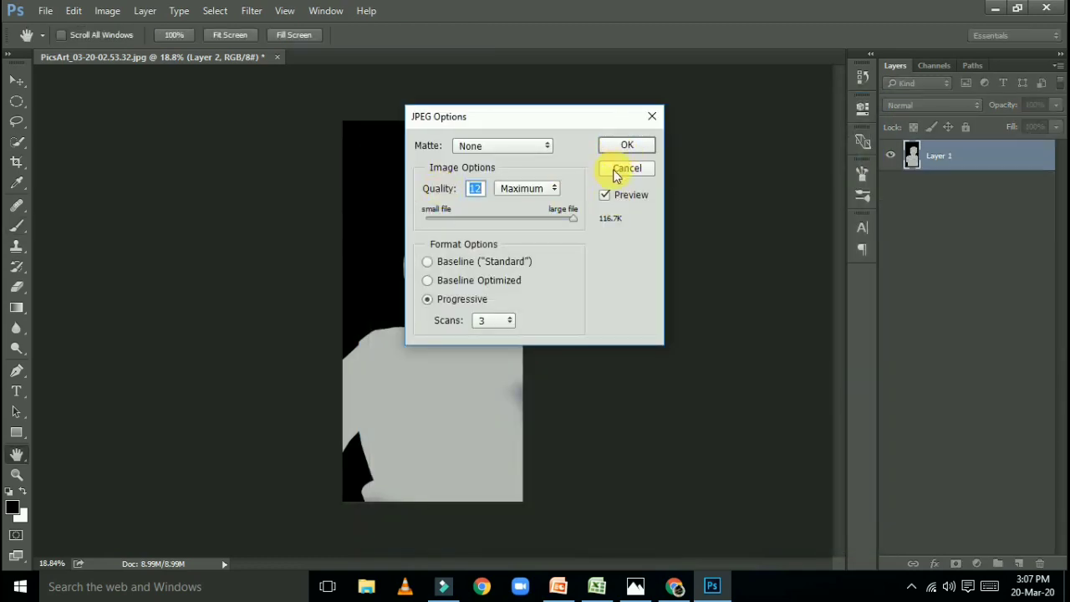
{"action": "left_click", "coordinate": [625, 147]}
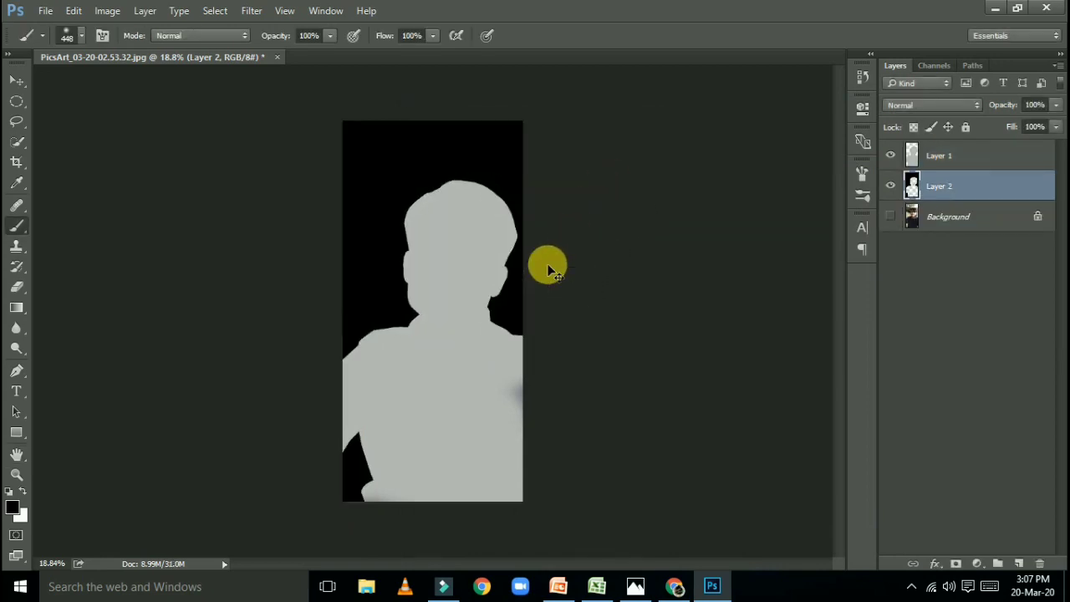
Save the depth map as a JPEG at Quality 12 Maximum, then minimise Photoshop
{"action": "key", "text": "ctrl+shift+s"}
{"action": "scroll", "coordinate": [602, 283], "scroll_direction": "down", "scroll_amount": 2}
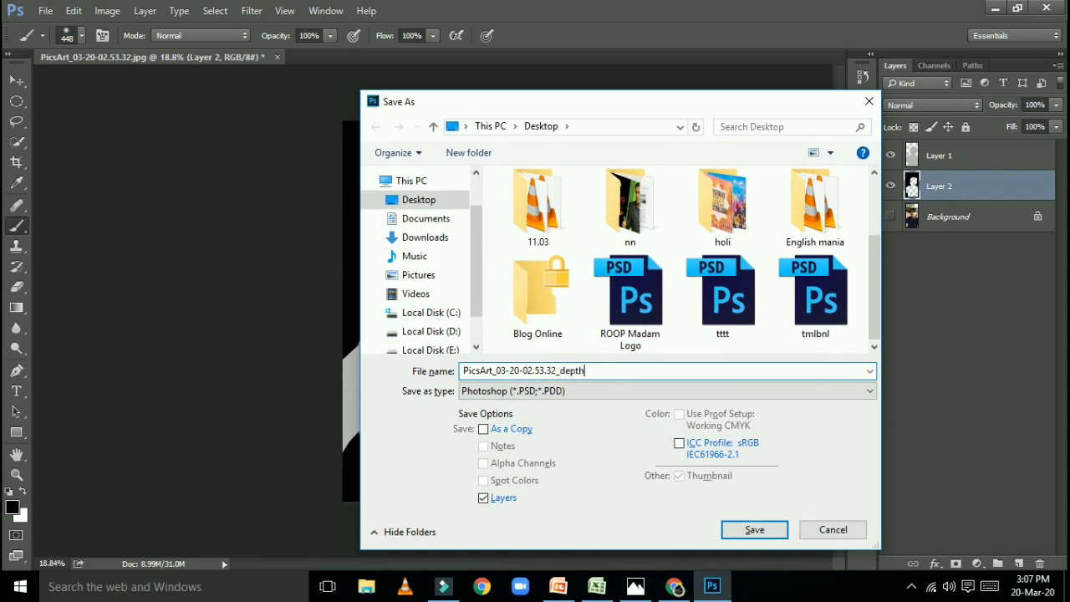
{"action": "left_click", "coordinate": [633, 392]}
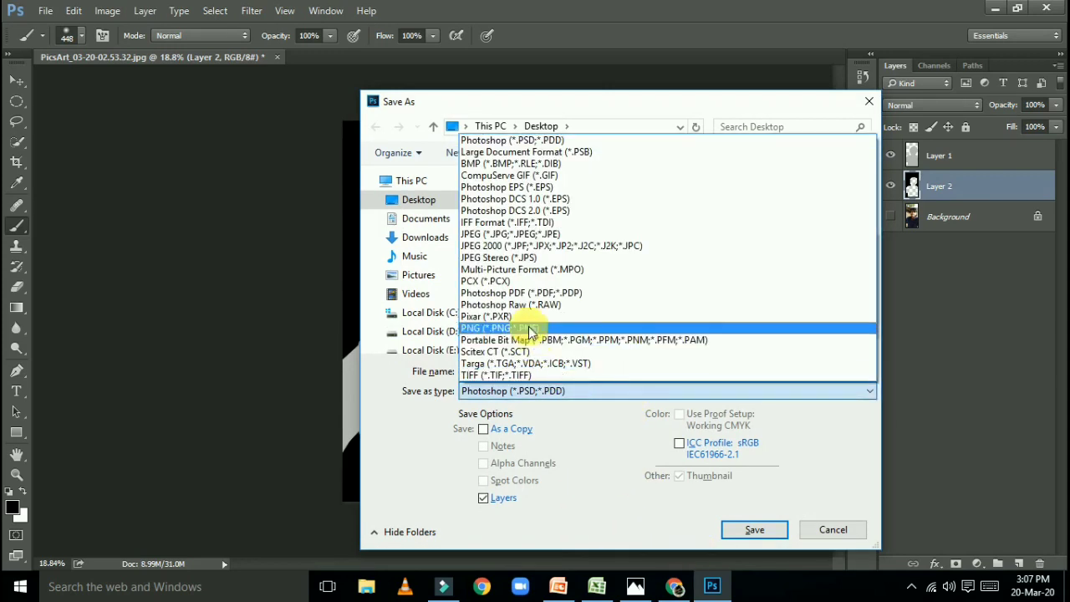
{"action": "left_click", "coordinate": [507, 235]}
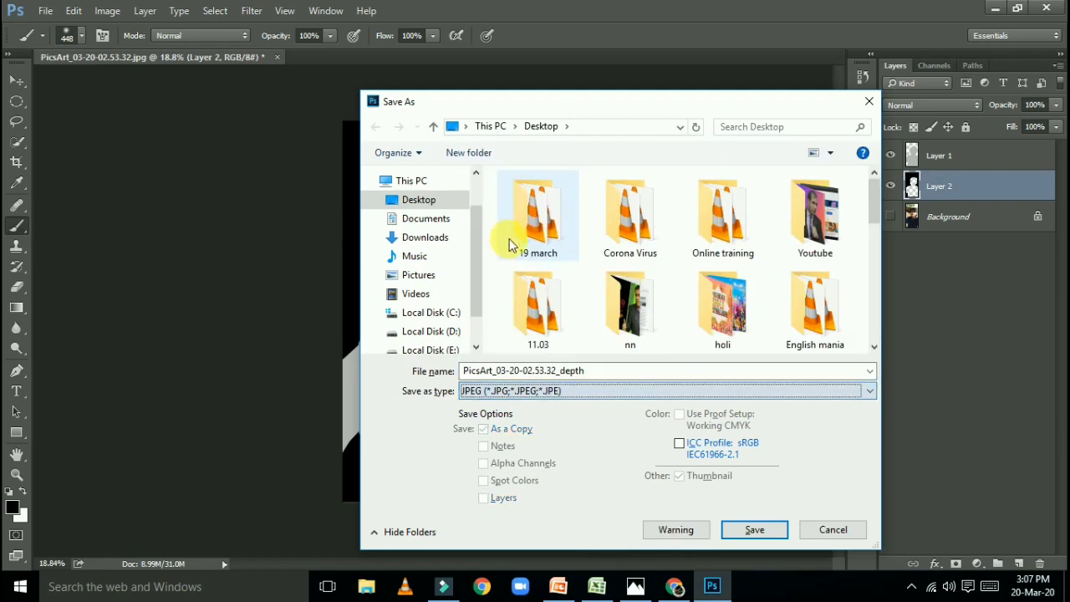
{"action": "left_click", "coordinate": [753, 530]}
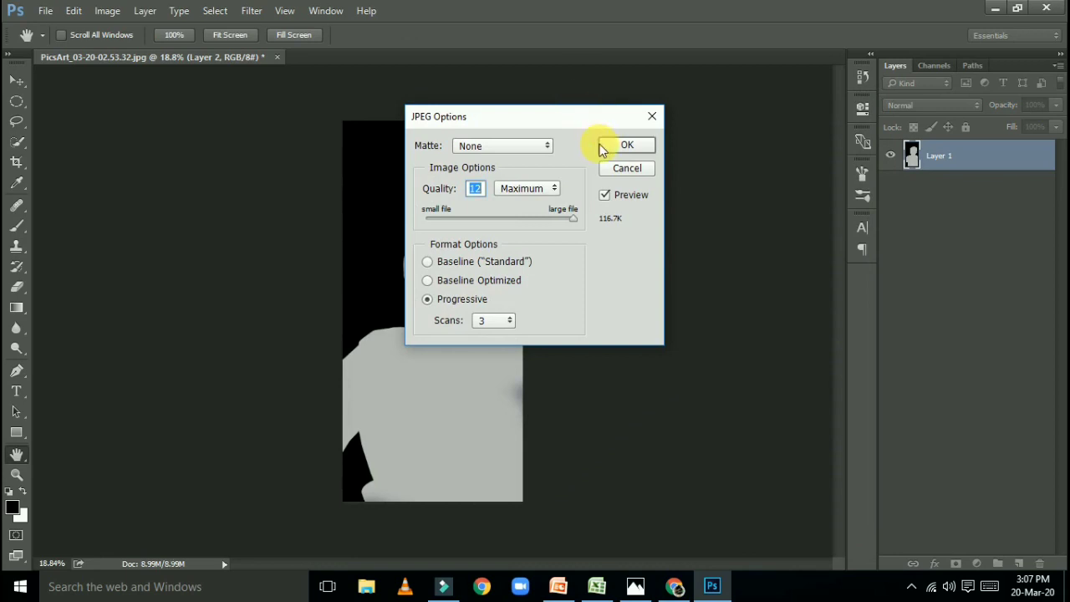
{"action": "left_click", "coordinate": [625, 145]}
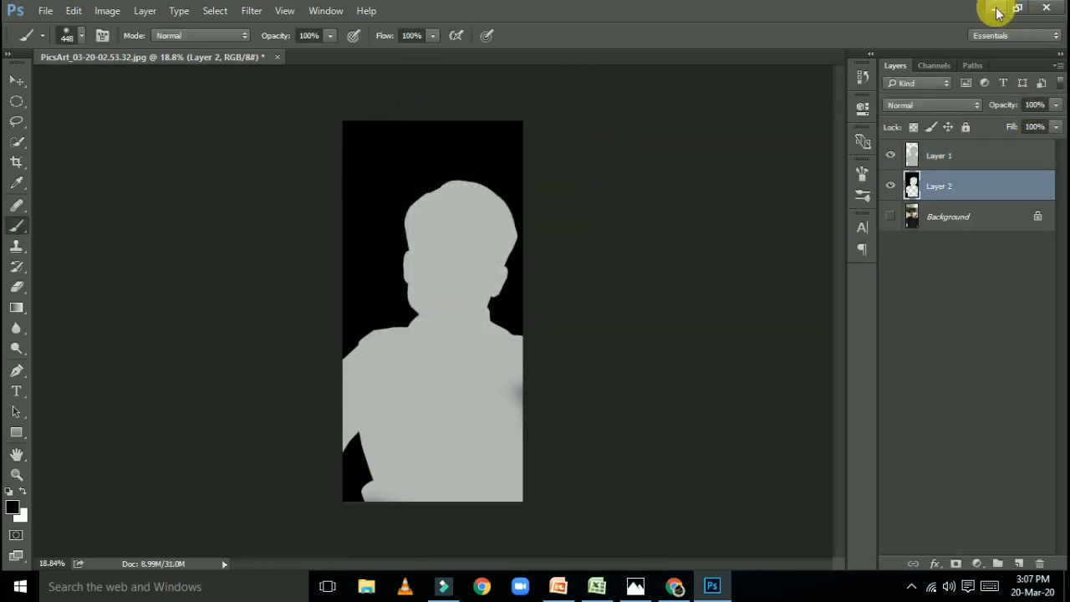
{"action": "left_click", "coordinate": [995, 9]}
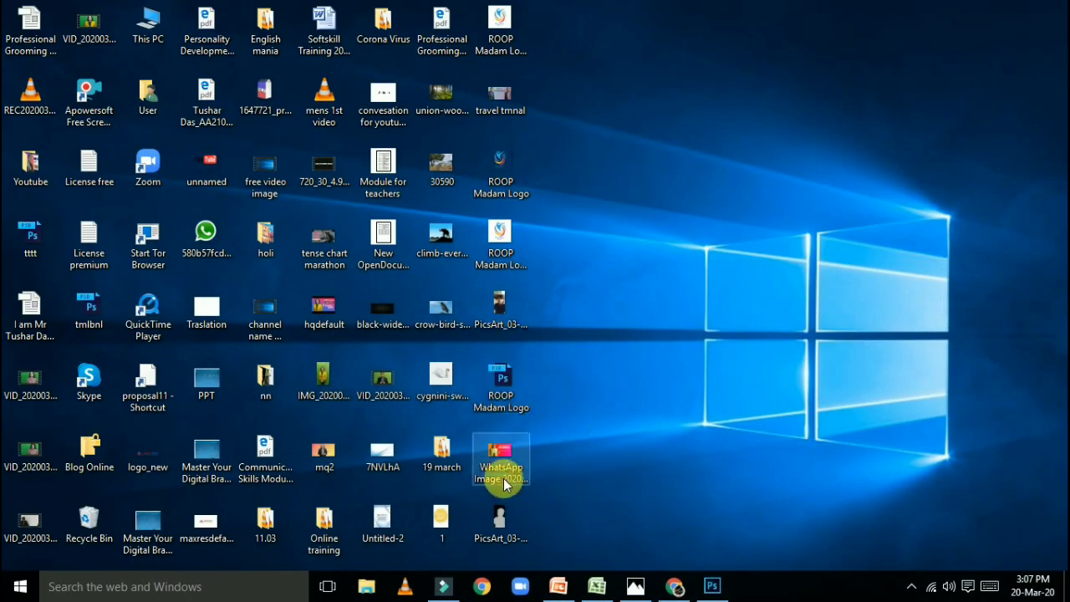
Place the PicsArt depth image beside the portrait on the desktop, then return to Facebook in Chrome
{"action": "mouse_move", "coordinate": [496, 525]}
{"action": "left_mouse_down"}
{"action": "mouse_move", "coordinate": [583, 339]}
{"action": "mouse_move", "coordinate": [528, 416]}
{"action": "left_mouse_up"}
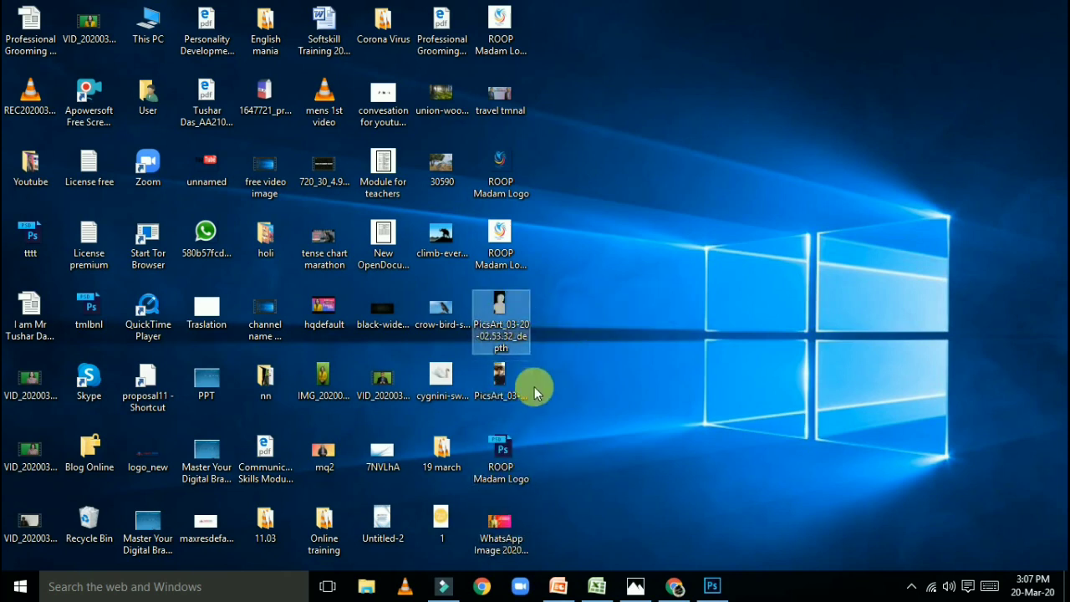
{"action": "mouse_move", "coordinate": [523, 376]}
{"action": "left_mouse_down"}
{"action": "mouse_move", "coordinate": [510, 399]}
{"action": "mouse_move", "coordinate": [581, 375]}
{"action": "left_mouse_up"}
{"action": "left_click", "coordinate": [582, 375]}
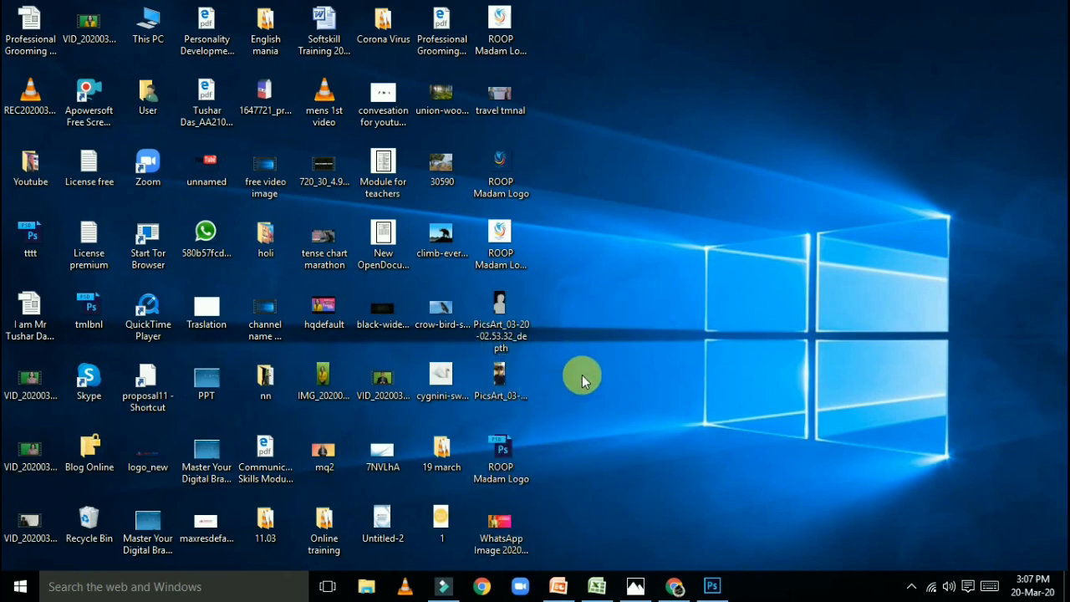
{"action": "left_click", "coordinate": [674, 586]}
Upload PicsArt_03-20-02.53.32 and its _depth map from the Desktop to a new Facebook post
{"action": "left_click", "coordinate": [225, 209]}
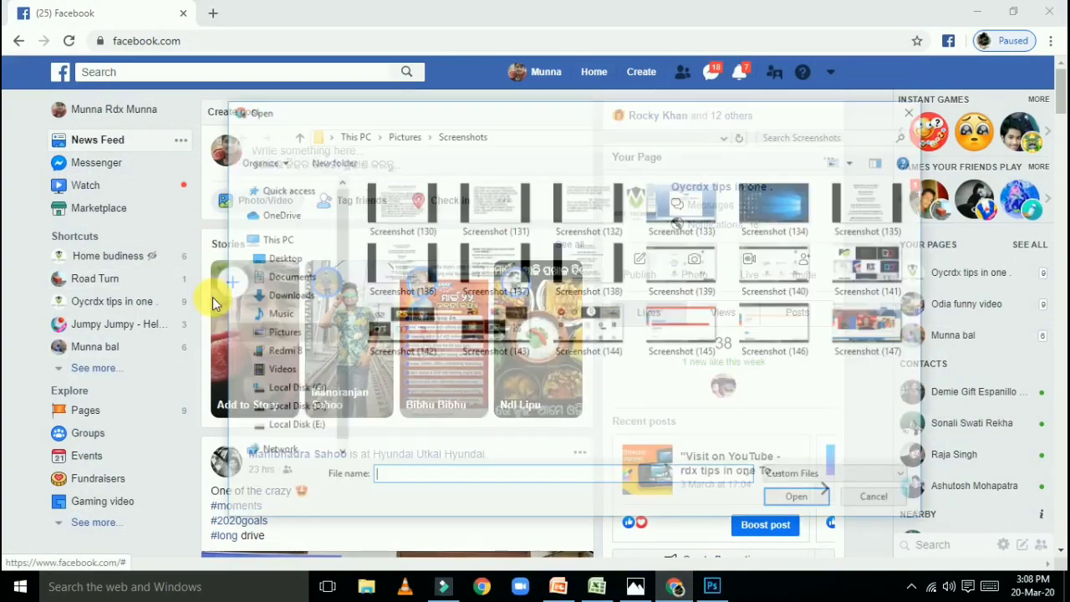
{"action": "left_click", "coordinate": [278, 258]}
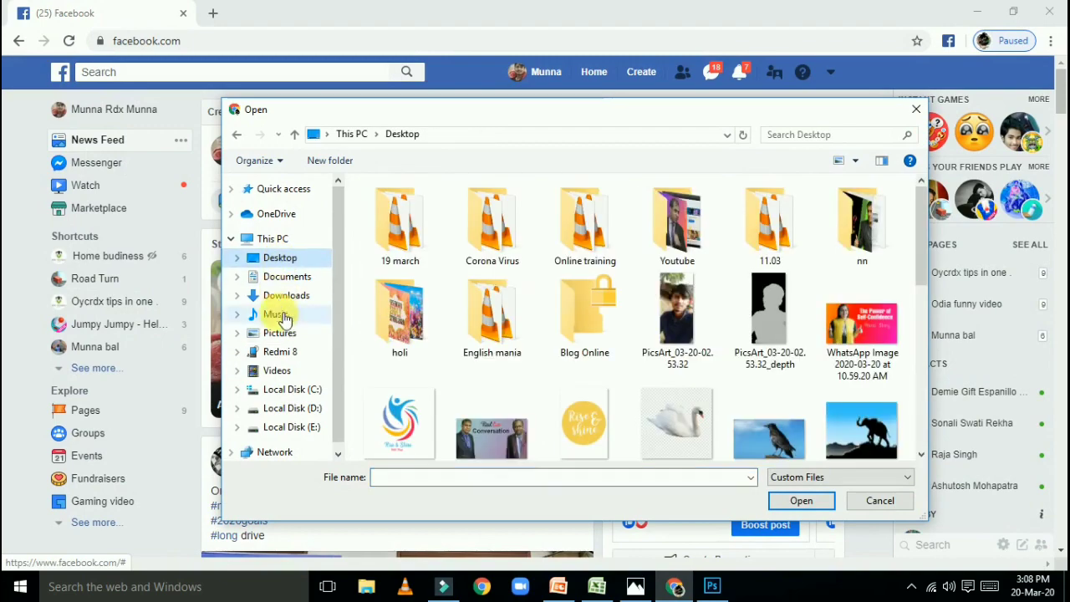
{"action": "left_click", "coordinate": [682, 288]}
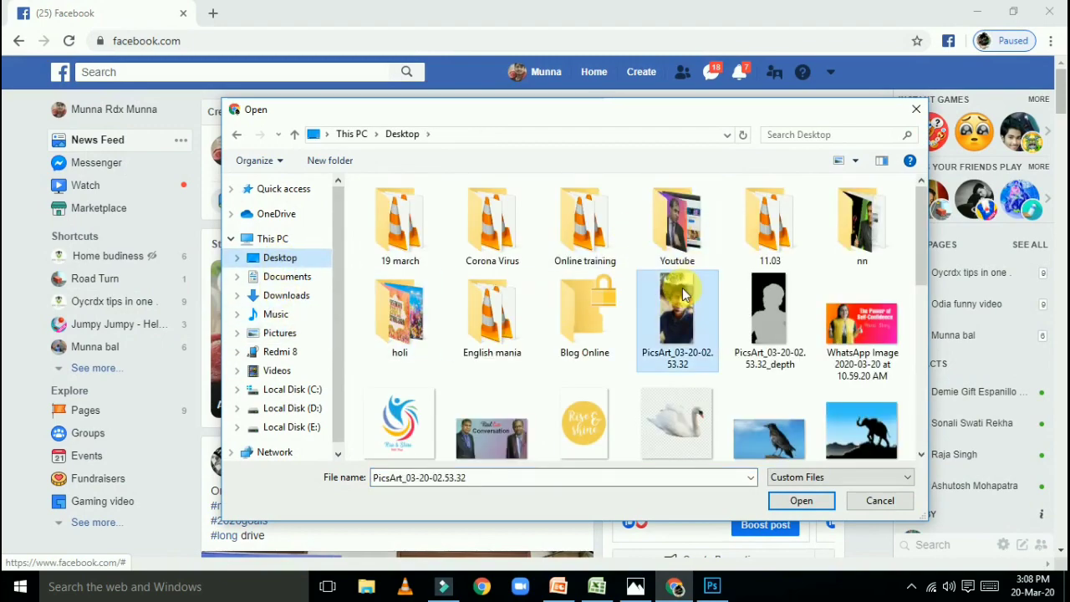
{"action": "left_click", "coordinate": [767, 317], "text": "ctrl"}
{"action": "left_click", "coordinate": [785, 505]}
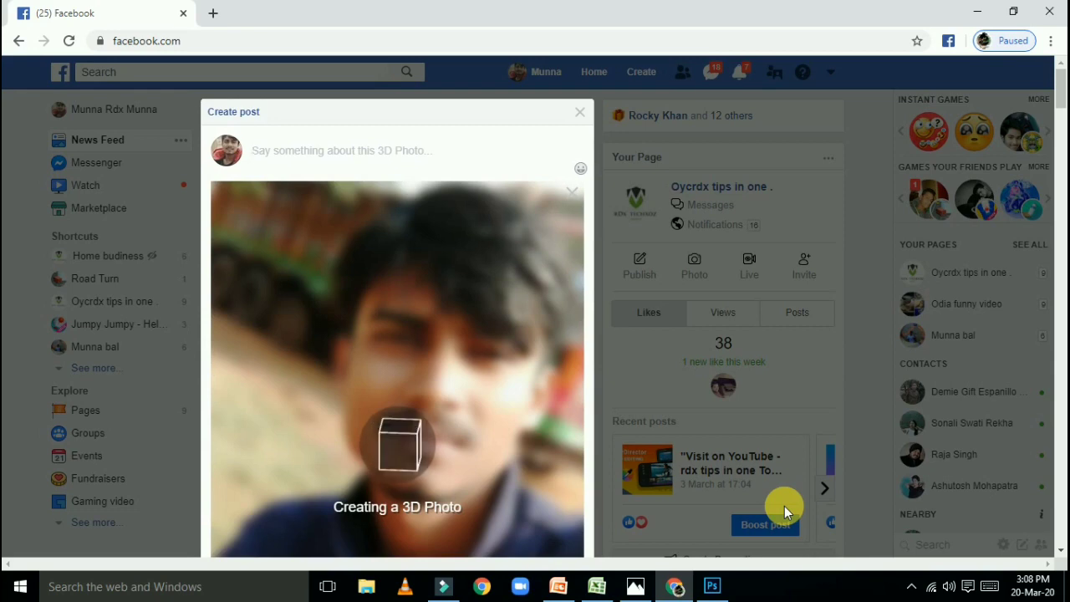
Scroll through the Create post dialog to preview the finished 3D portrait
{"action": "scroll", "coordinate": [282, 279], "scroll_direction": "down", "scroll_amount": 2}
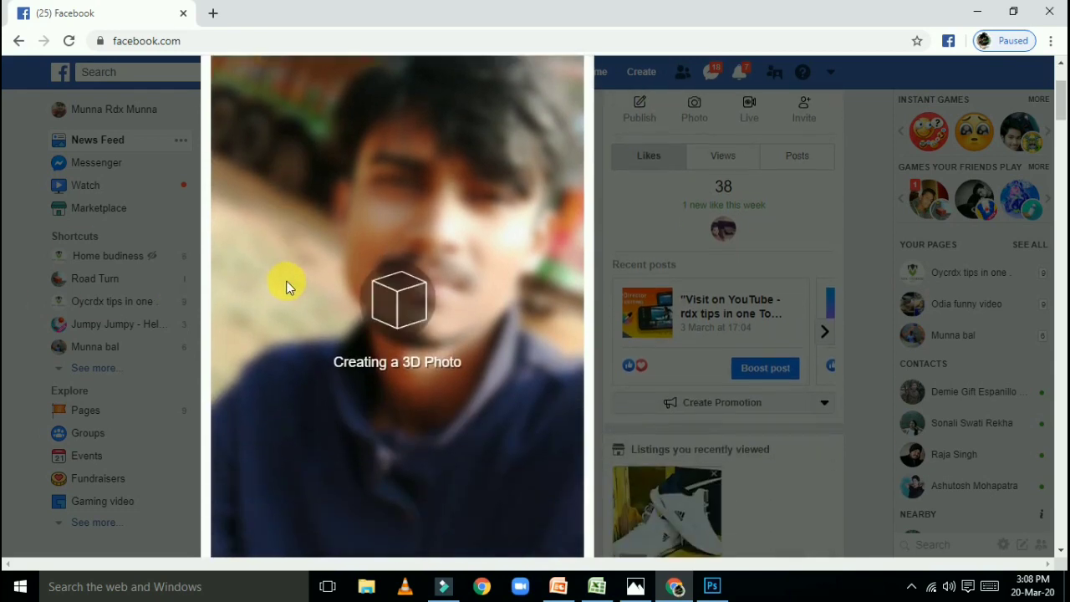
{"action": "scroll", "coordinate": [288, 280], "scroll_direction": "down", "scroll_amount": 2}
{"action": "scroll", "coordinate": [288, 281], "scroll_direction": "down", "scroll_amount": 2}
{"action": "scroll", "coordinate": [444, 341], "scroll_direction": "up", "scroll_amount": 1}
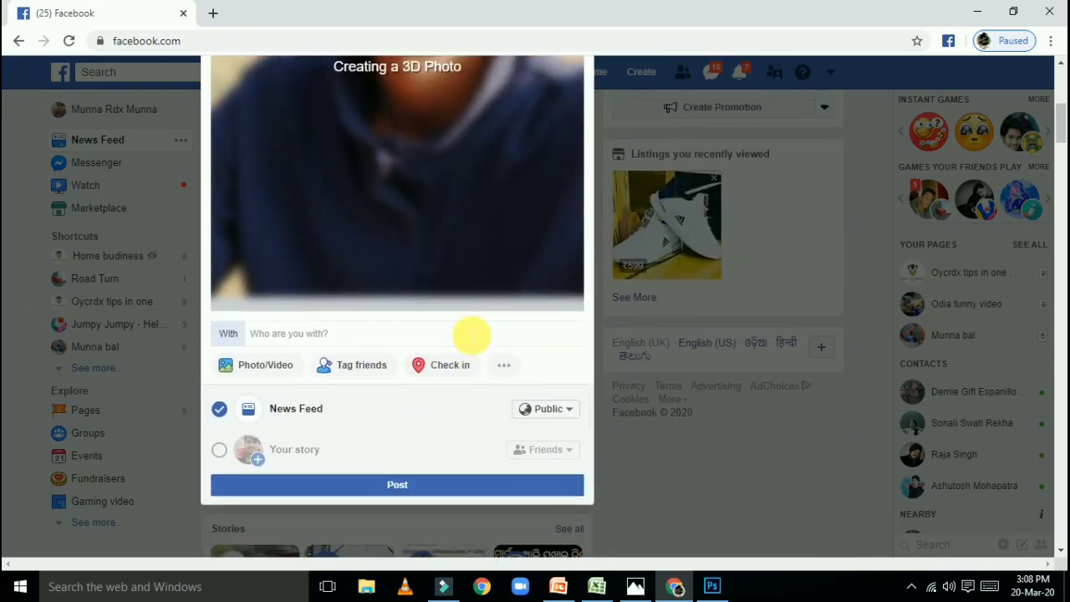
{"action": "scroll", "coordinate": [471, 341], "scroll_direction": "up", "scroll_amount": 2}
{"action": "scroll", "coordinate": [470, 332], "scroll_direction": "up", "scroll_amount": 3}
{"action": "scroll", "coordinate": [464, 327], "scroll_direction": "down", "scroll_amount": 2}
{"action": "scroll", "coordinate": [432, 327], "scroll_direction": "up", "scroll_amount": 1}
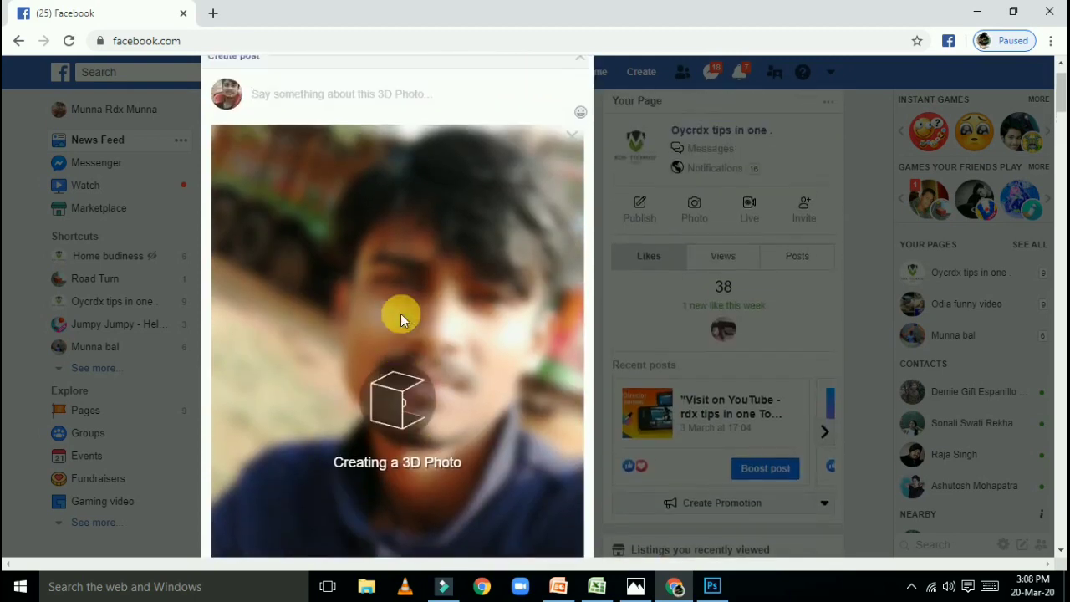
{"action": "scroll", "coordinate": [401, 314], "scroll_direction": "down", "scroll_amount": 1}
{"action": "scroll", "coordinate": [318, 292], "scroll_direction": "up", "scroll_amount": 1}
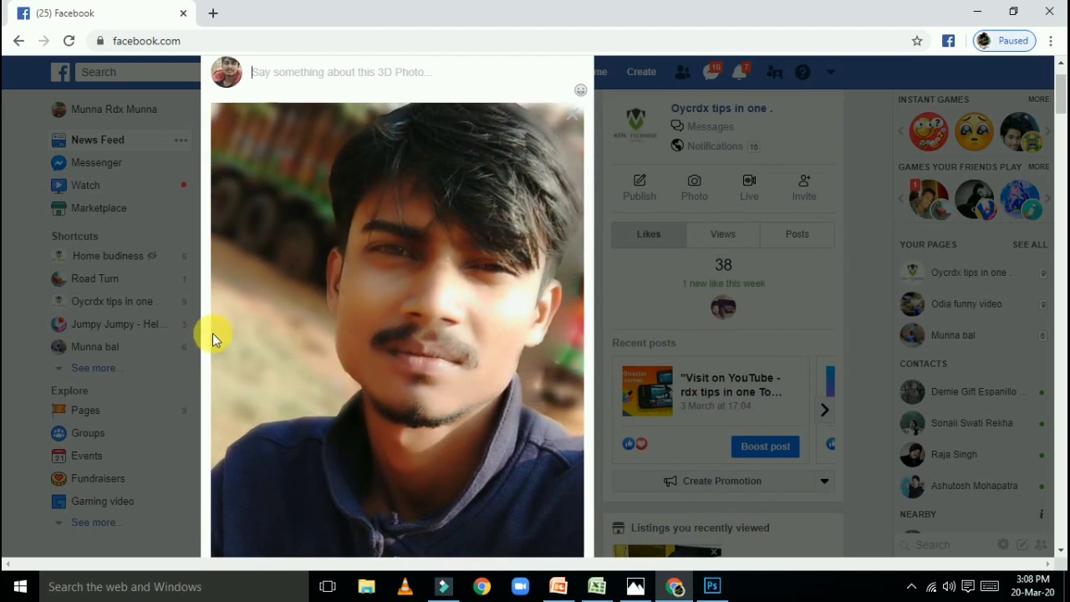
{"action": "scroll", "coordinate": [551, 356], "scroll_direction": "up", "scroll_amount": 1}
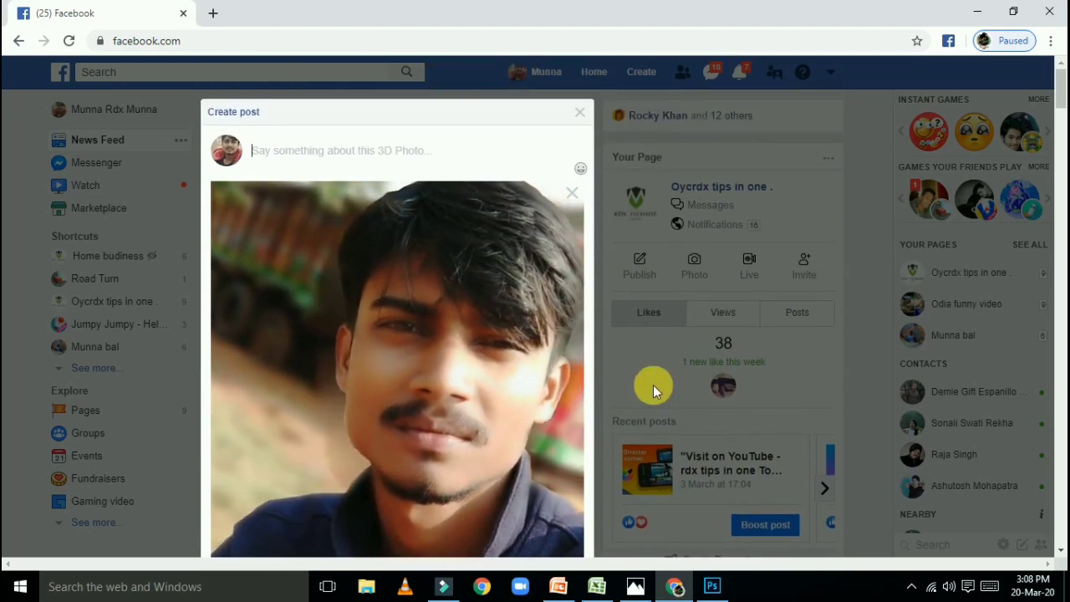
{"action": "scroll", "coordinate": [176, 393], "scroll_direction": "down", "scroll_amount": 2}
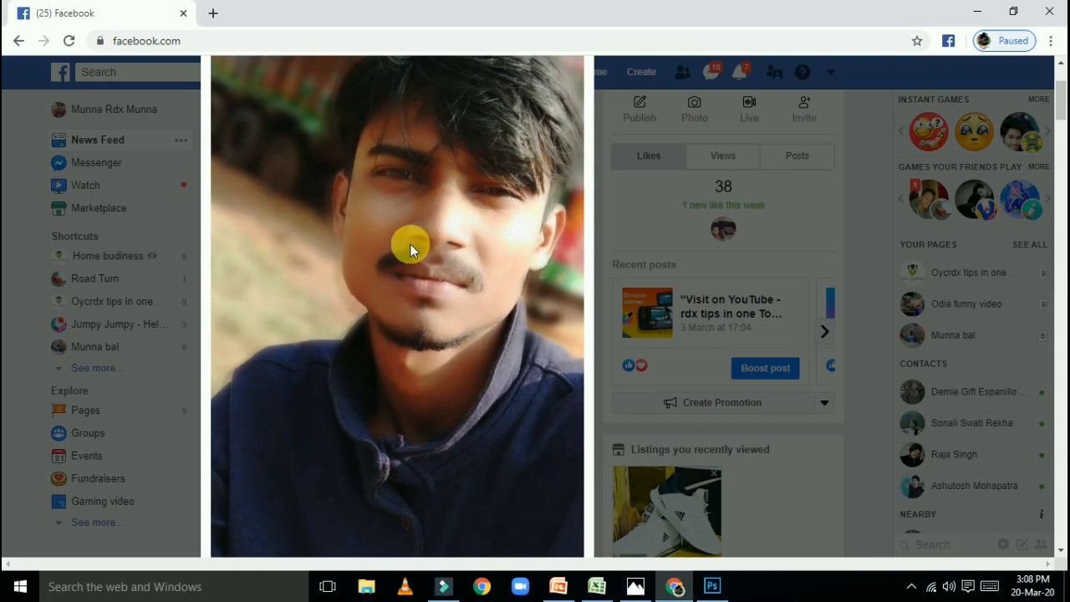
{"action": "scroll", "coordinate": [400, 299], "scroll_direction": "up", "scroll_amount": 2}
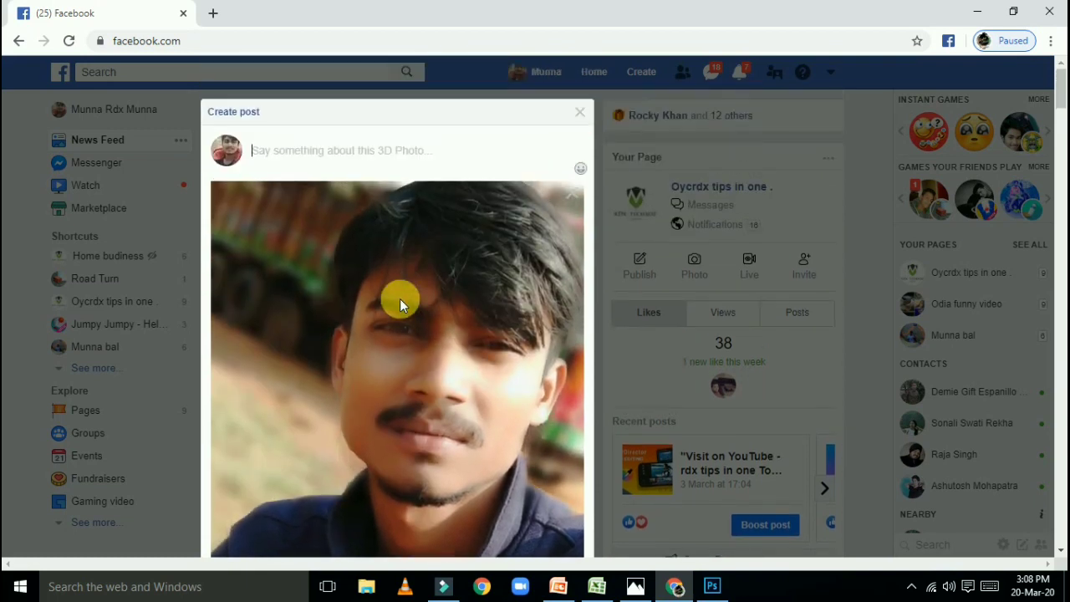
{"action": "scroll", "coordinate": [399, 299], "scroll_direction": "down", "scroll_amount": 1}
{"action": "scroll", "coordinate": [399, 299], "scroll_direction": "up", "scroll_amount": 1}
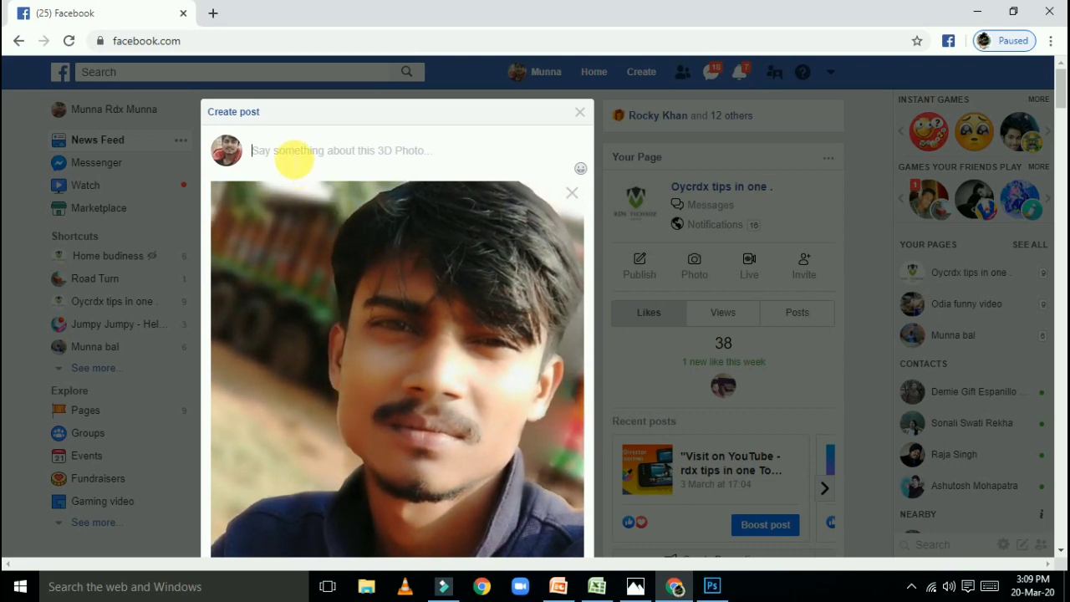
{"action": "scroll", "coordinate": [402, 351], "scroll_direction": "down", "scroll_amount": 2}
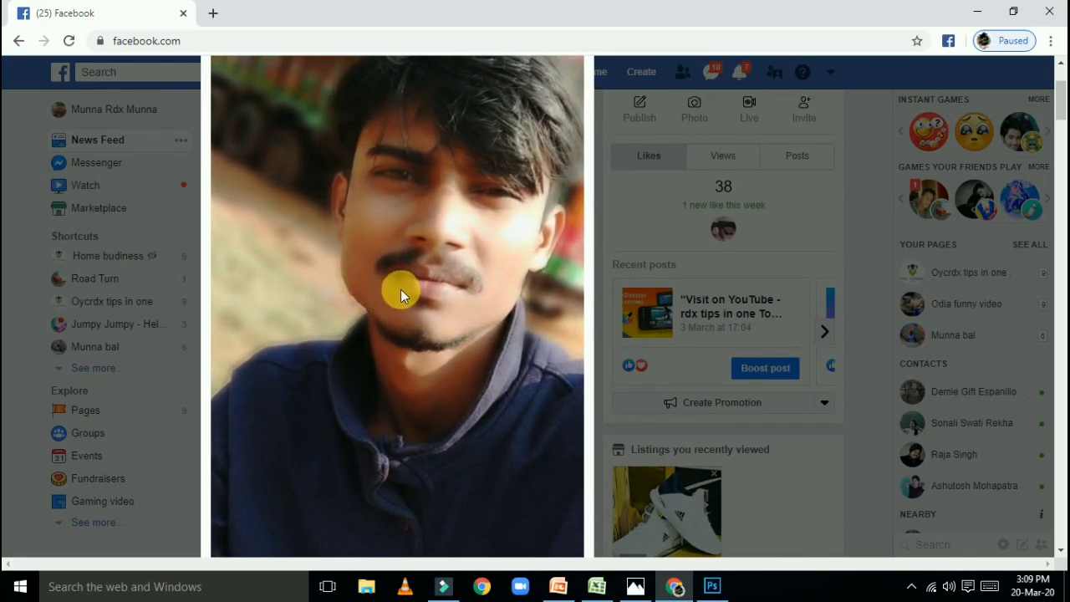
{"action": "scroll", "coordinate": [441, 381], "scroll_direction": "down", "scroll_amount": 3}
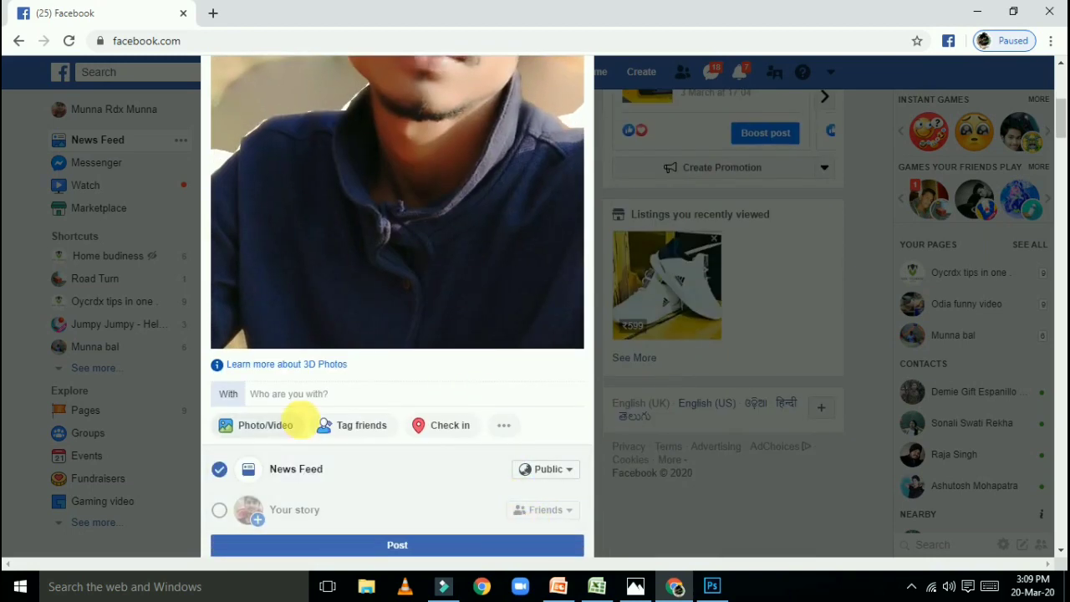
{"action": "scroll", "coordinate": [409, 269], "scroll_direction": "up", "scroll_amount": 4}
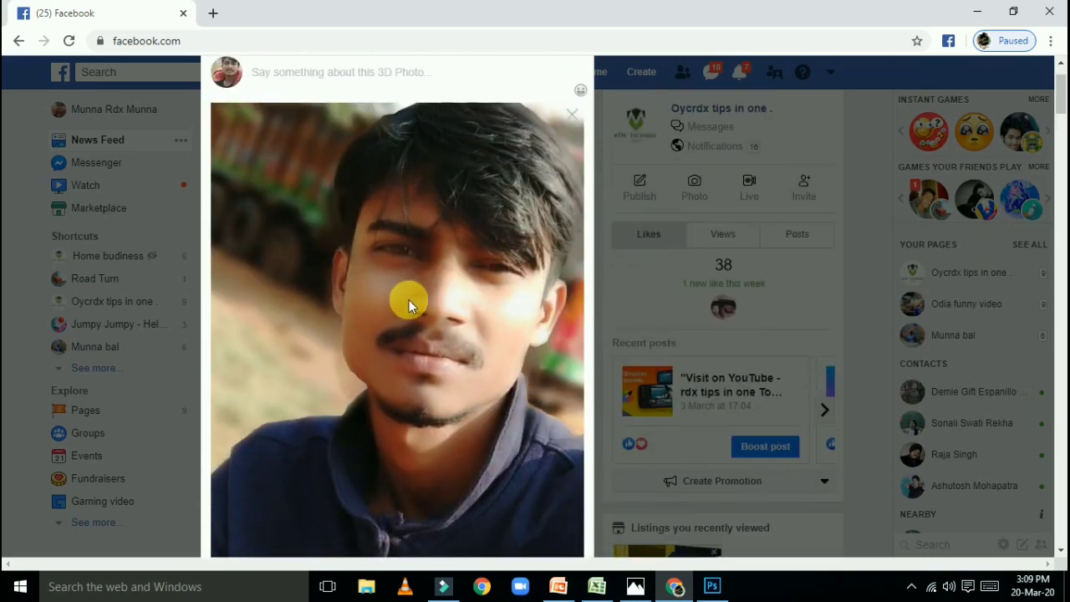
{"action": "scroll", "coordinate": [406, 335], "scroll_direction": "down", "scroll_amount": 1}
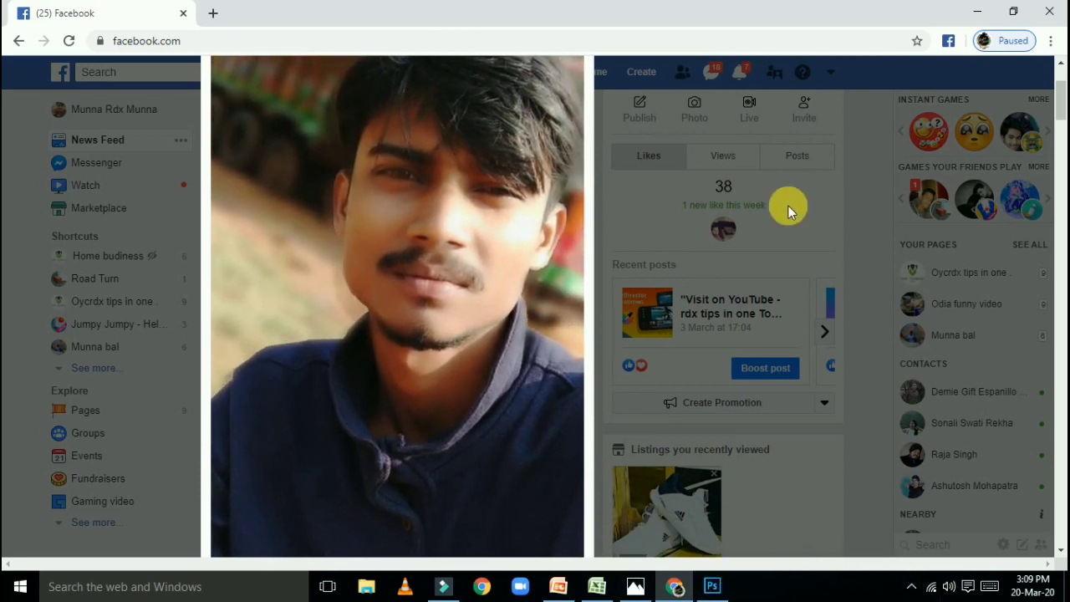
{"action": "scroll", "coordinate": [356, 275], "scroll_direction": "up", "scroll_amount": 2}
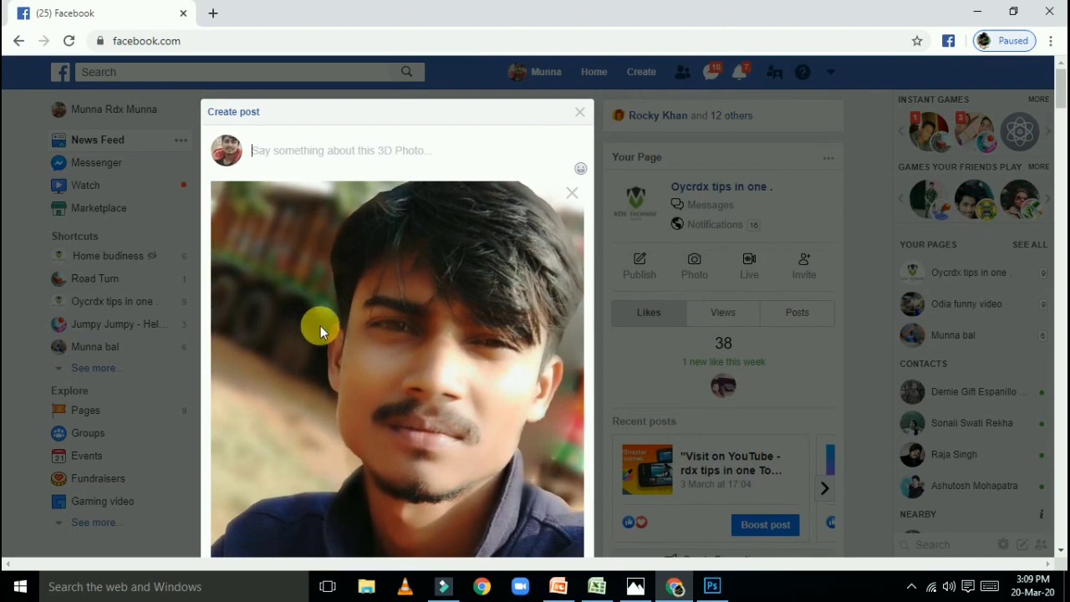
{"action": "scroll", "coordinate": [358, 350], "scroll_direction": "down", "scroll_amount": 2}
{"action": "scroll", "coordinate": [364, 310], "scroll_direction": "up", "scroll_amount": 2}
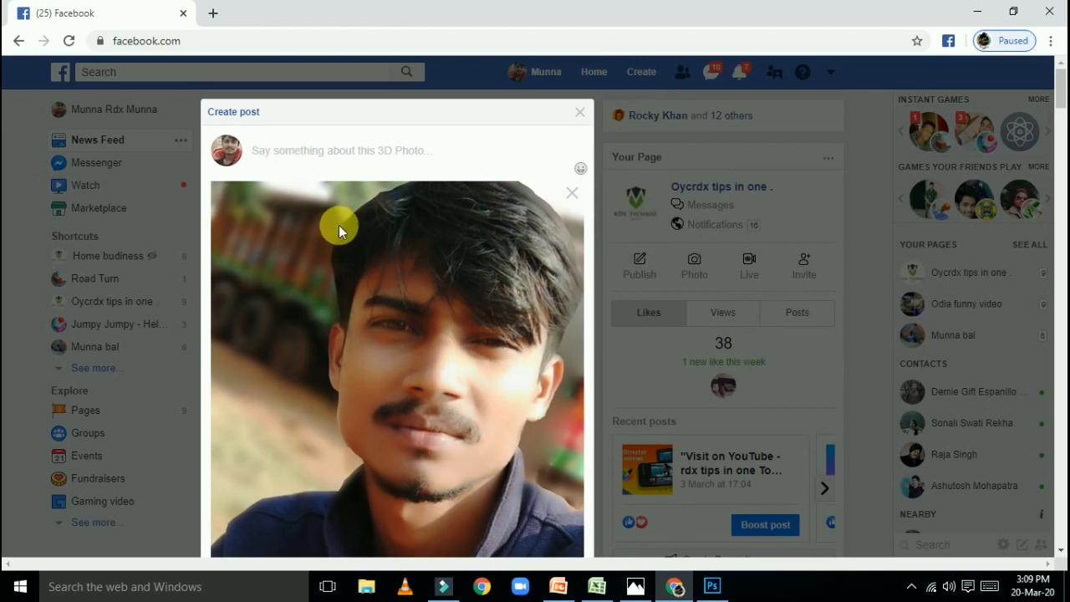
Bring up the post's audience options, currently set to Public
{"action": "scroll", "coordinate": [331, 246], "scroll_direction": "down", "scroll_amount": 1}
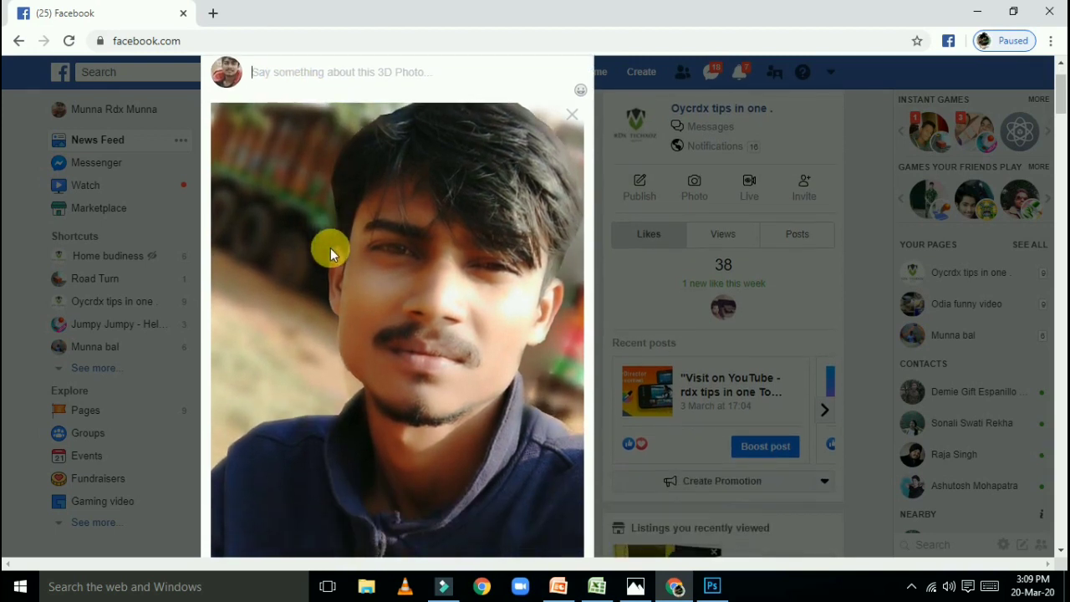
{"action": "scroll", "coordinate": [373, 316], "scroll_direction": "down", "scroll_amount": 1}
{"action": "scroll", "coordinate": [504, 492], "scroll_direction": "down", "scroll_amount": 1}
{"action": "scroll", "coordinate": [520, 427], "scroll_direction": "down", "scroll_amount": 3}
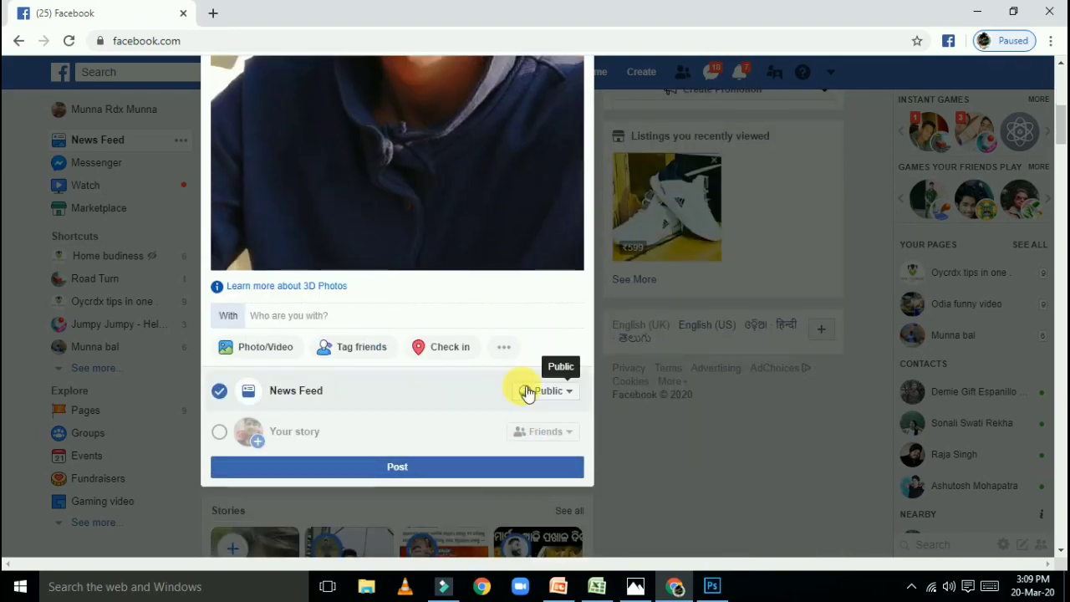
{"action": "left_click", "coordinate": [525, 390]}
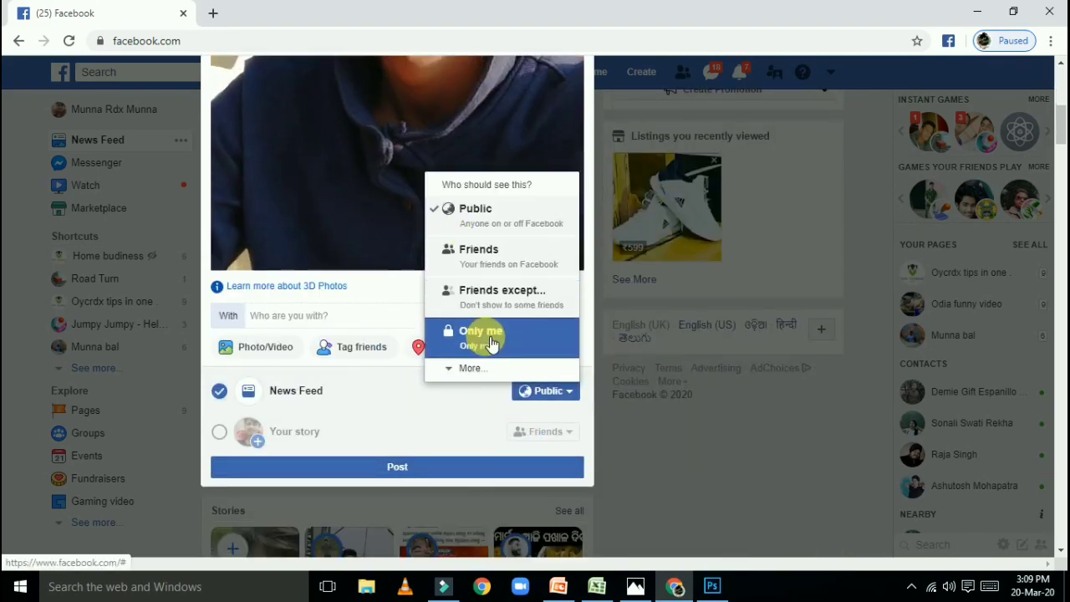